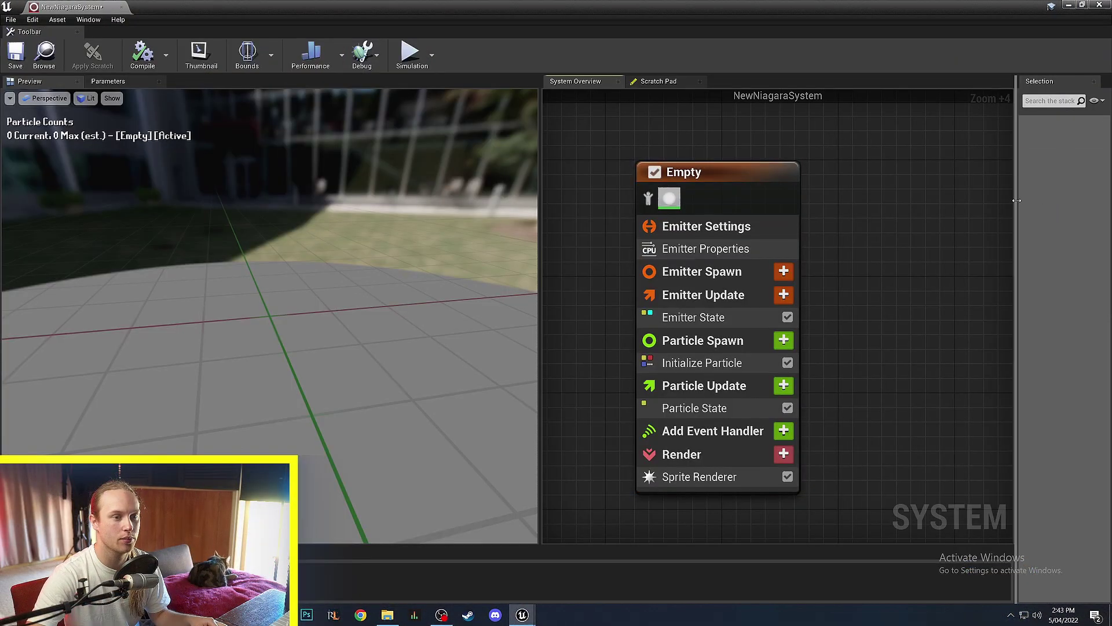
Enlarge the Selection area and review the Empty emitter's full module stack.
{"action": "left_click_drag", "start_coordinate": [1017, 201], "coordinate": [873, 201]}
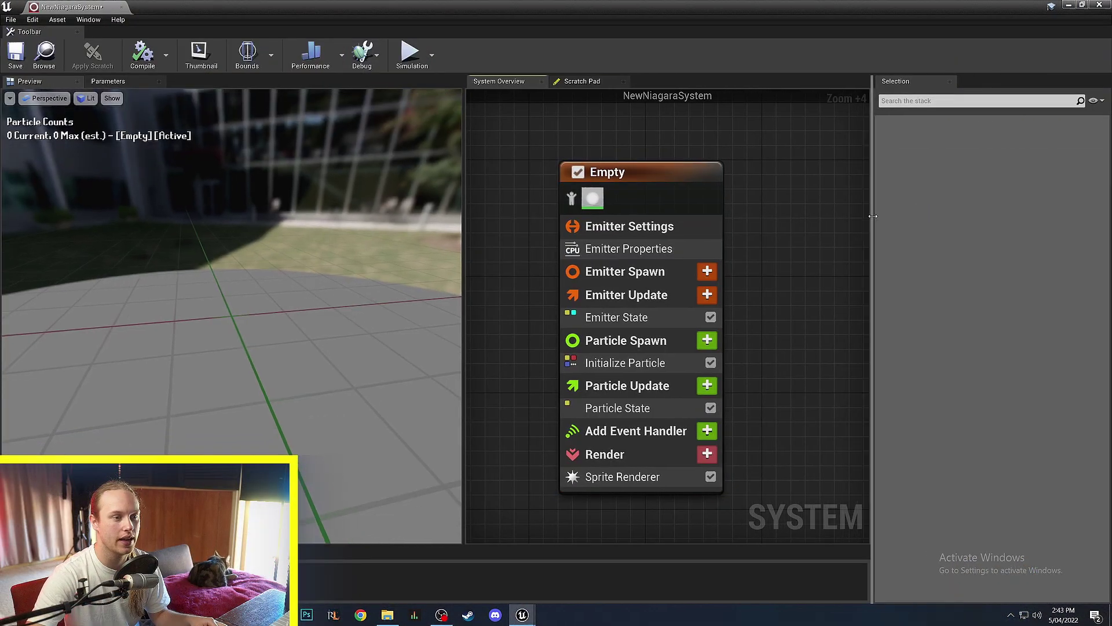
{"action": "left_click", "coordinate": [681, 190]}
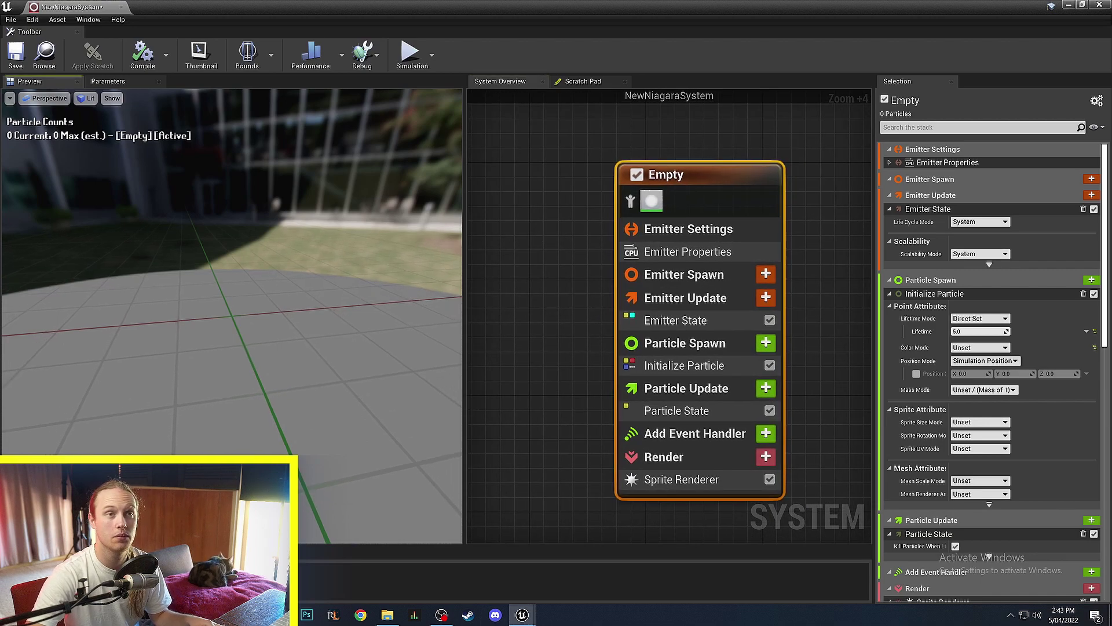
{"action": "left_click", "coordinate": [558, 336]}
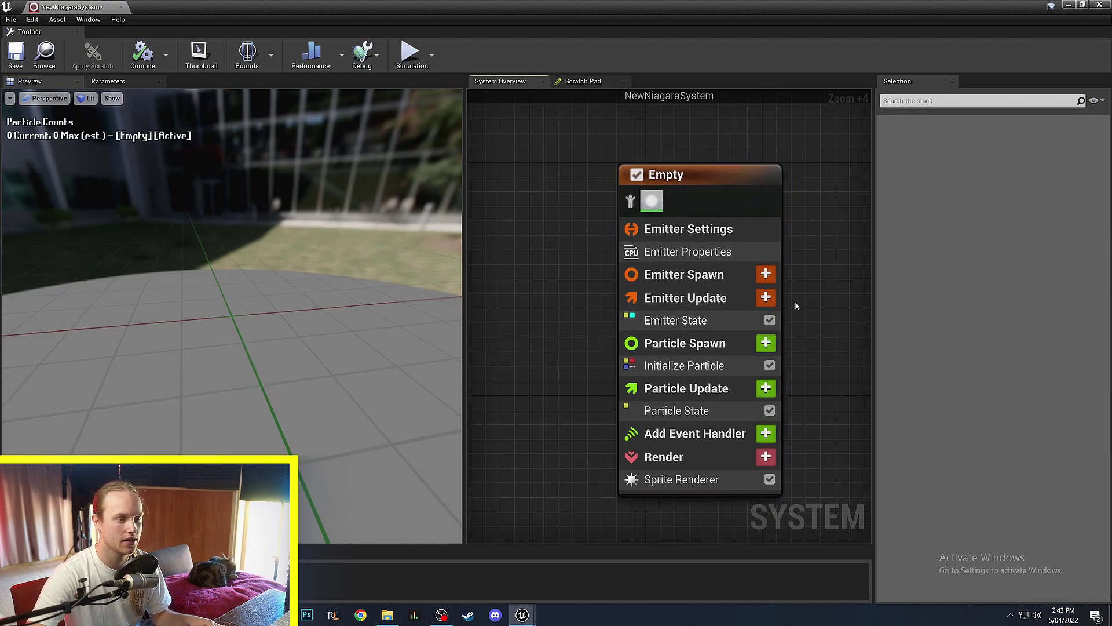
Add a Spawn Rate module to the emitter's Emitter Update group and widen the particle preview.
{"action": "left_click", "coordinate": [762, 299]}
{"action": "type", "text": "spawn"}
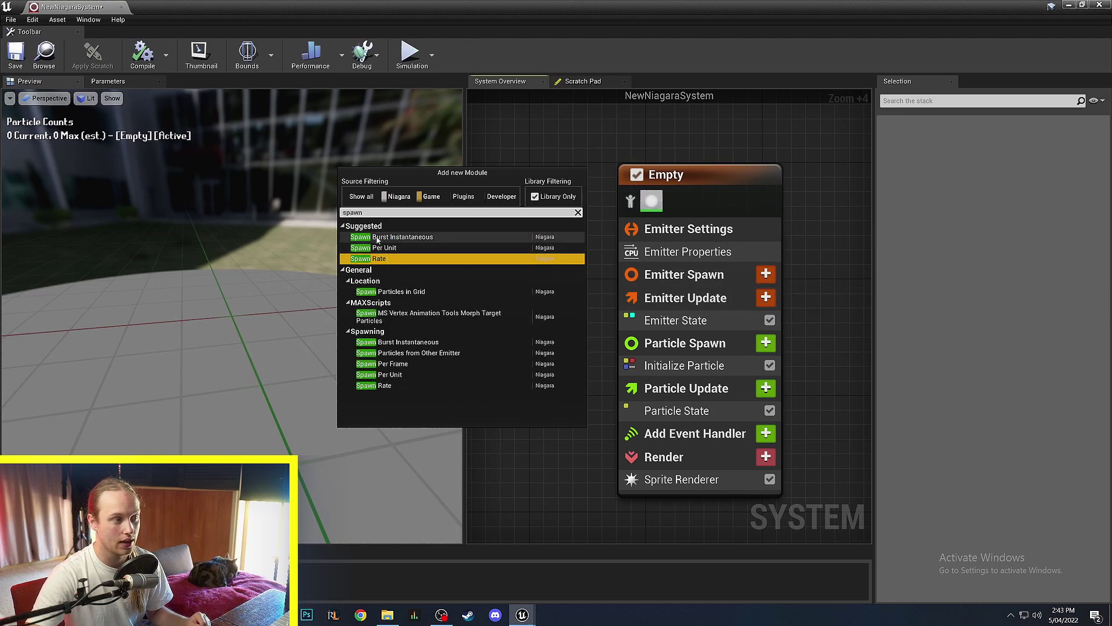
{"action": "left_click", "coordinate": [383, 260]}
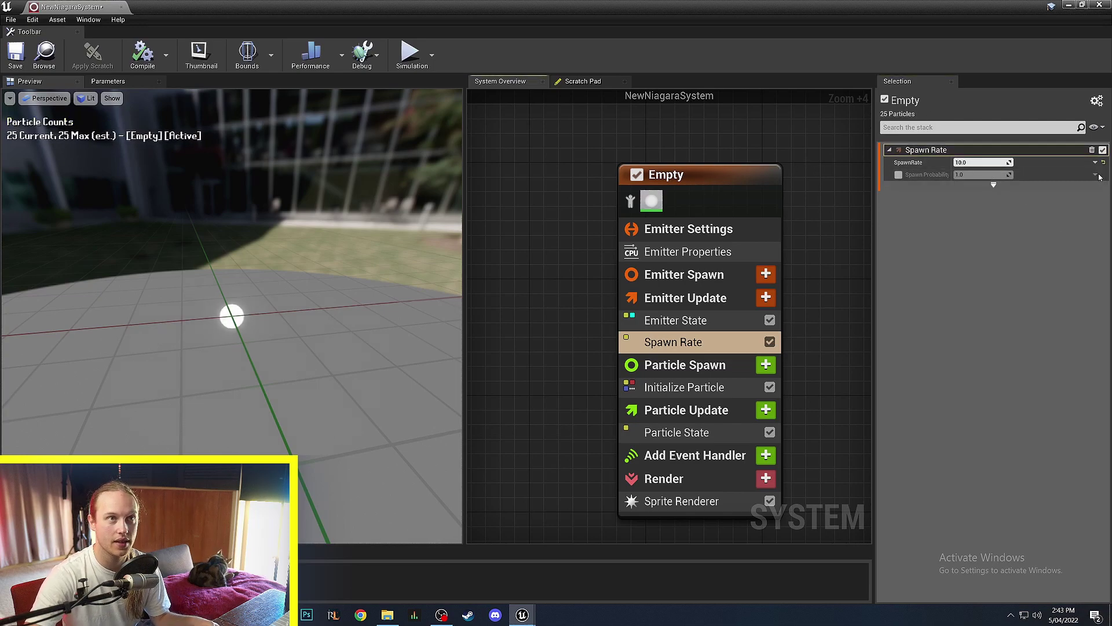
{"action": "left_click_drag", "start_coordinate": [114, 363], "coordinate": [209, 356]}
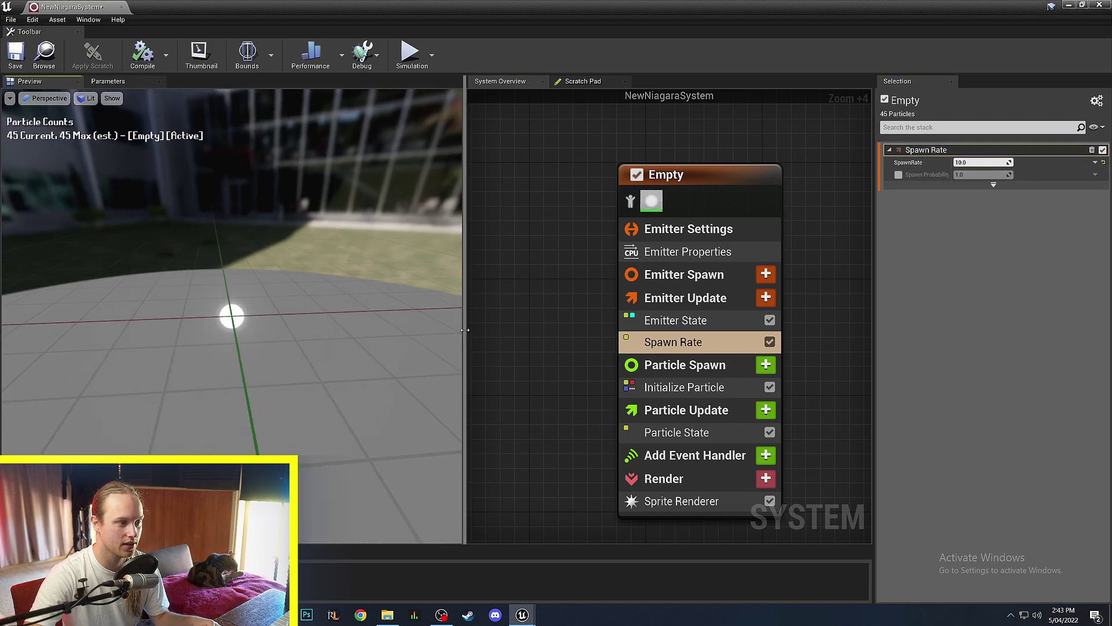
{"action": "left_click_drag", "start_coordinate": [465, 329], "coordinate": [548, 336]}
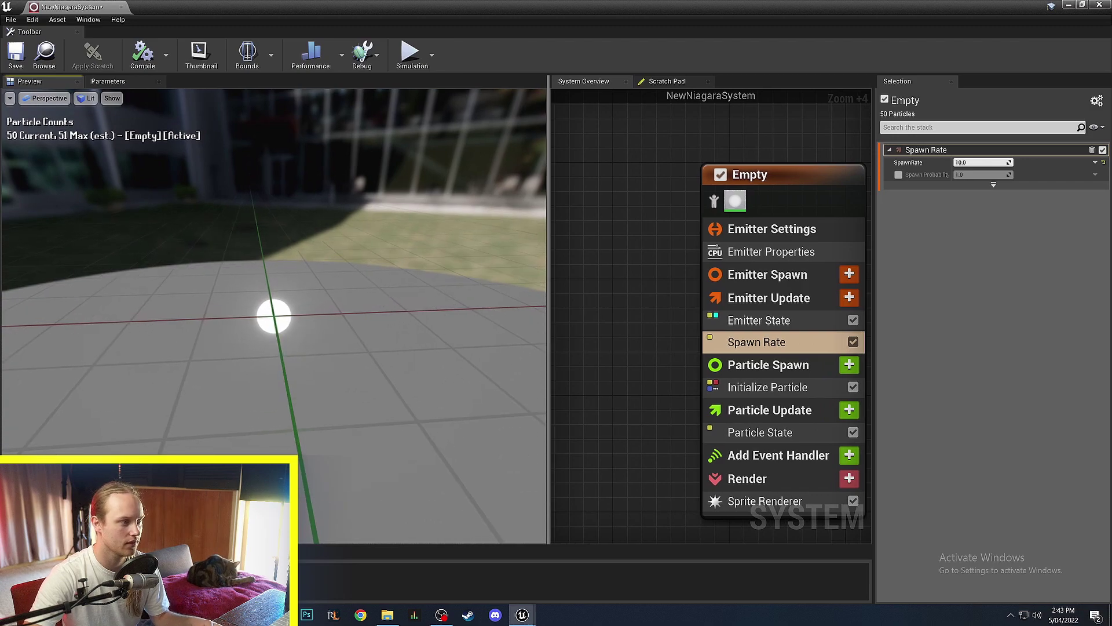
Add an Add Velocity module to the emitter's Particle Spawn group.
{"action": "left_click_drag", "start_coordinate": [392, 365], "coordinate": [434, 344]}
{"action": "left_click_drag", "start_coordinate": [324, 366], "coordinate": [255, 336]}
{"action": "right_click_drag", "start_coordinate": [665, 394], "coordinate": [573, 349]}
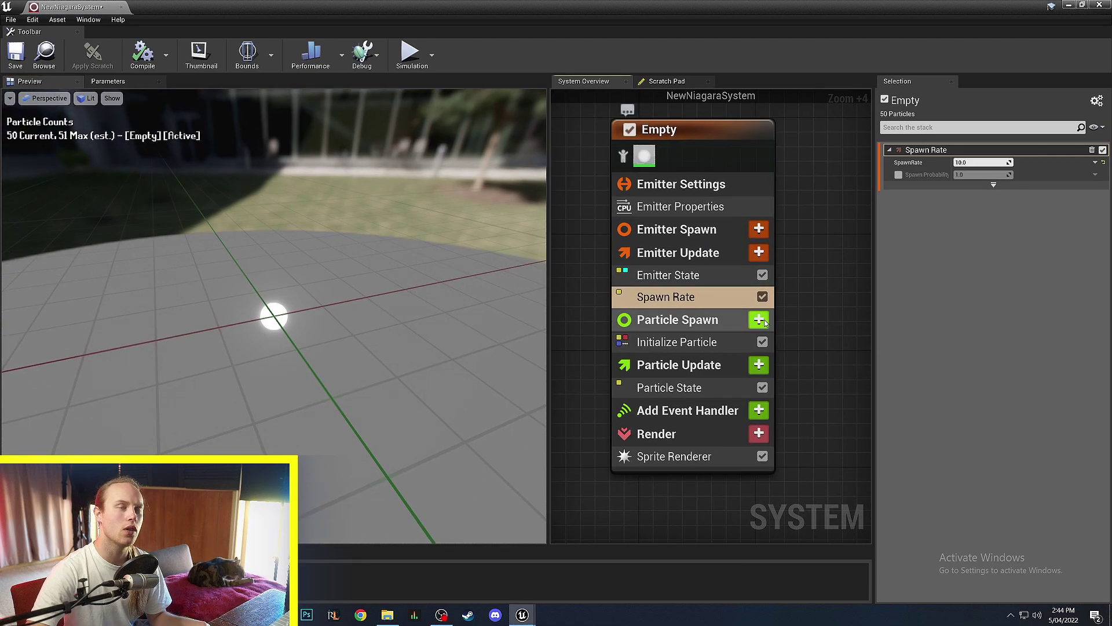
{"action": "left_click", "coordinate": [666, 322]}
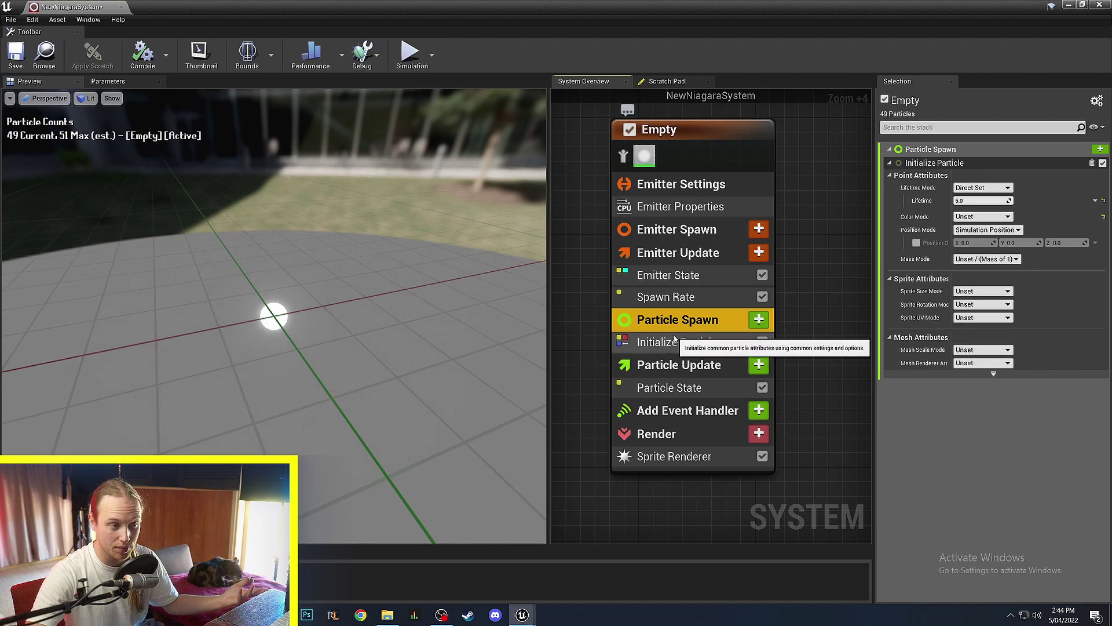
{"action": "left_click", "coordinate": [759, 320]}
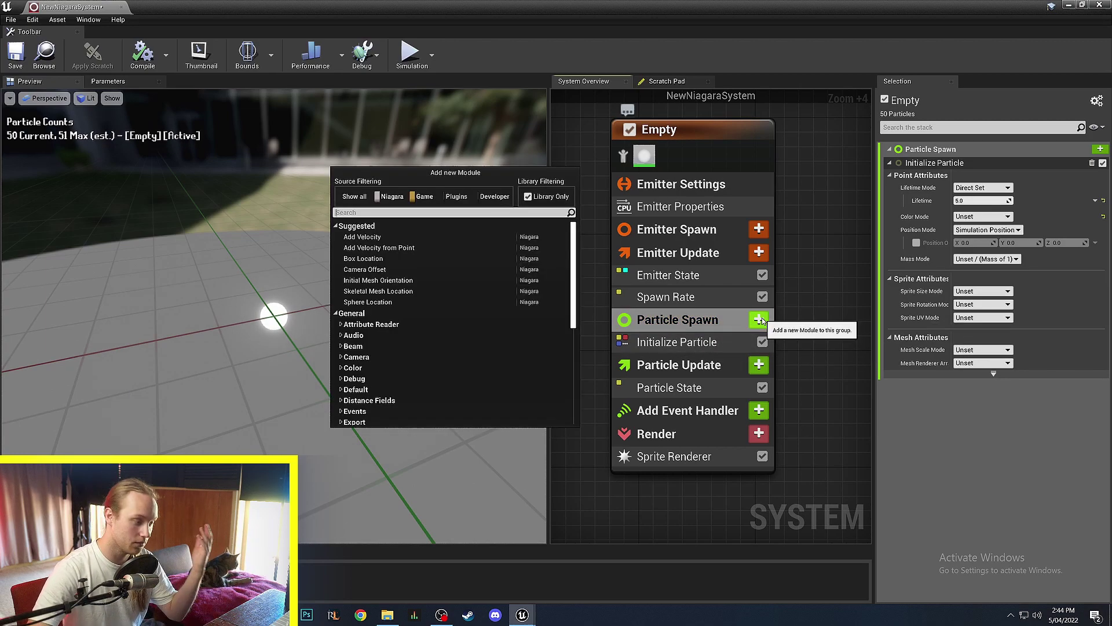
{"action": "type", "text": "veloc"}
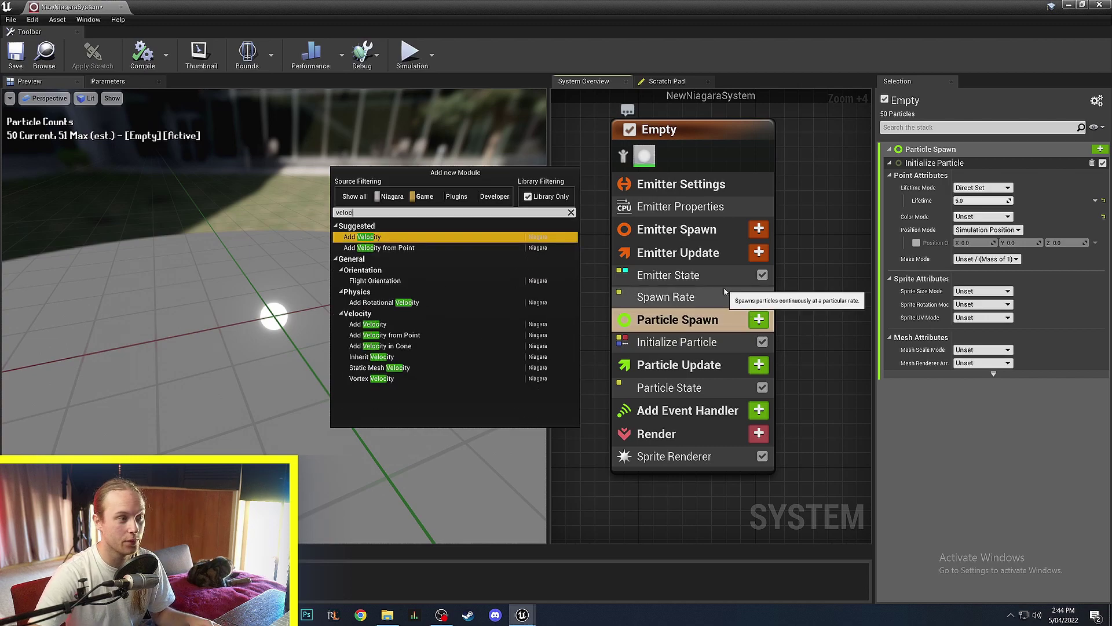
{"action": "left_click", "coordinate": [362, 237]}
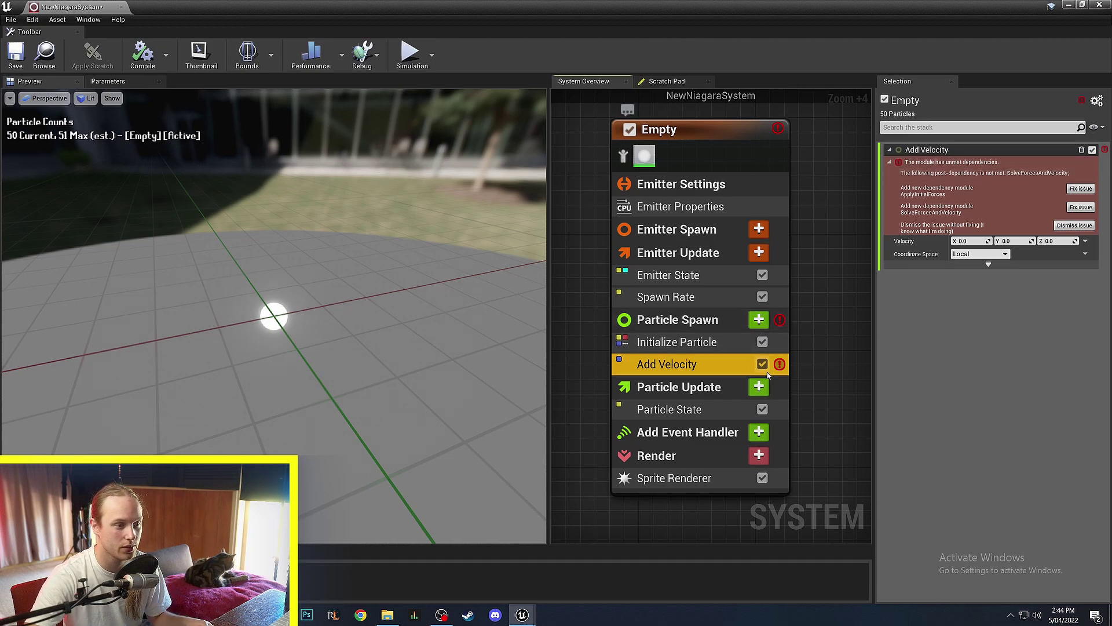
Add a Solve Forces and Velocity module to the Particle Update group and save the Niagara system.
{"action": "left_click", "coordinate": [760, 388]}
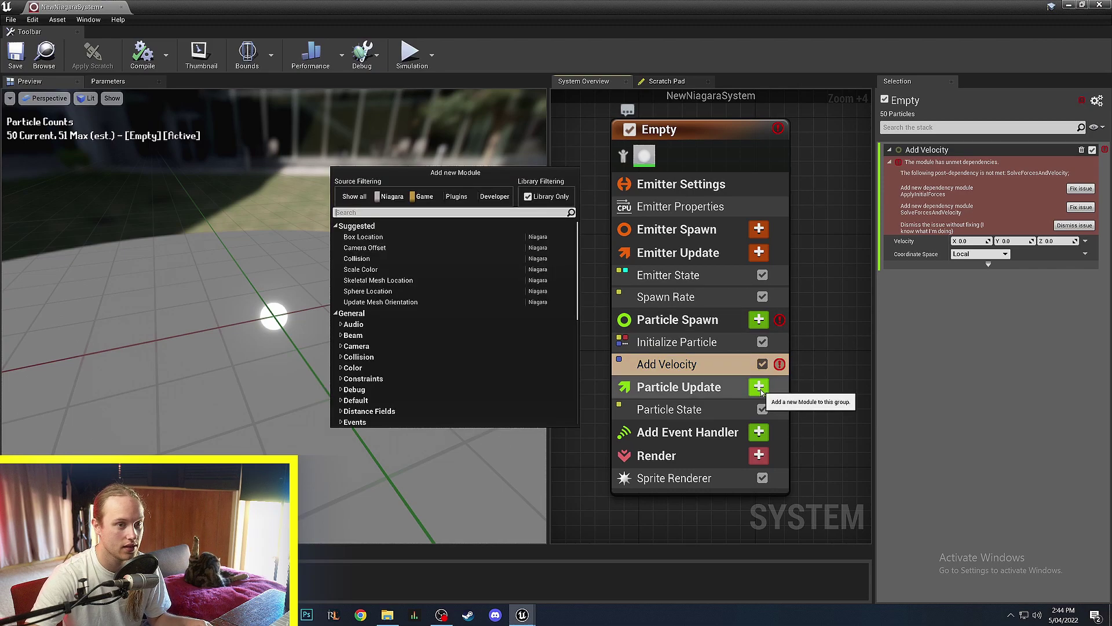
{"action": "type", "text": "solve"}
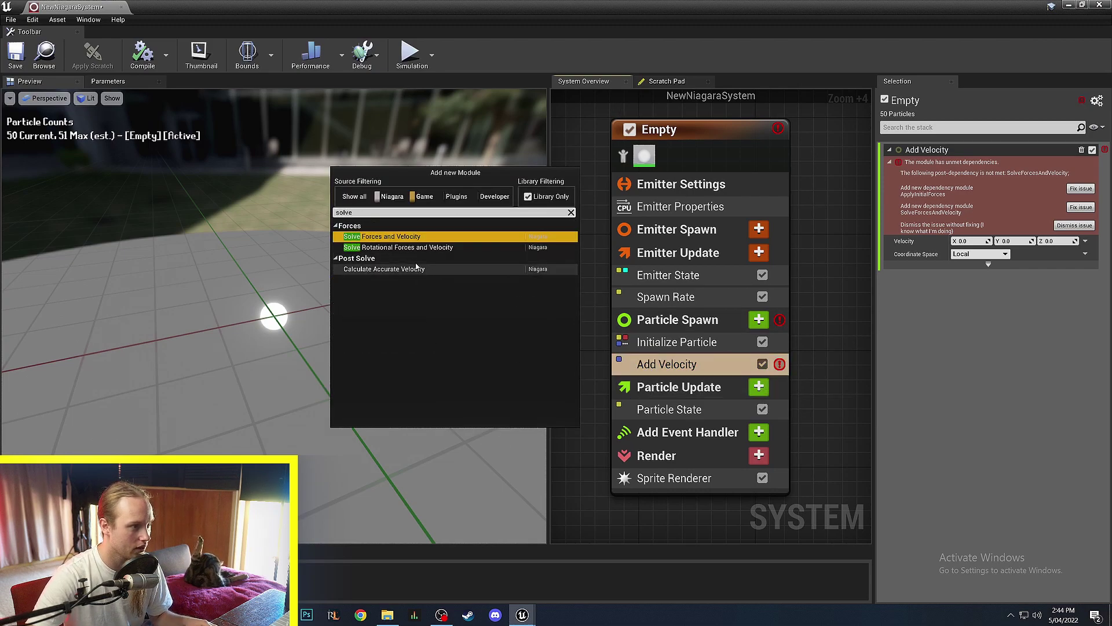
{"action": "left_click", "coordinate": [372, 236]}
{"action": "left_click_drag", "start_coordinate": [423, 354], "coordinate": [408, 353]}
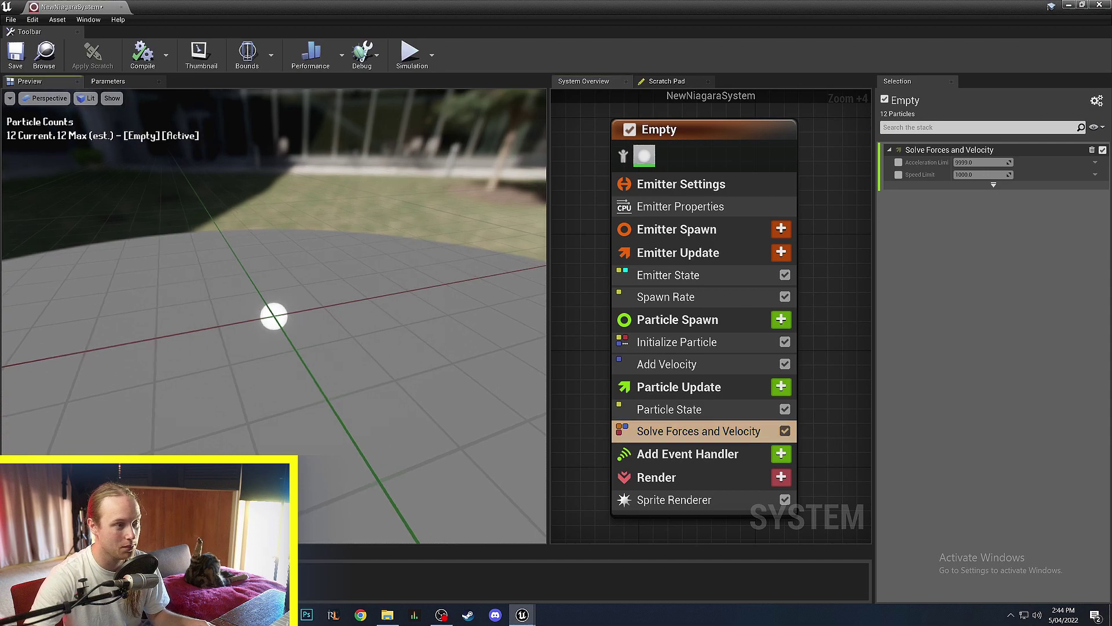
{"action": "left_click", "coordinate": [21, 46]}
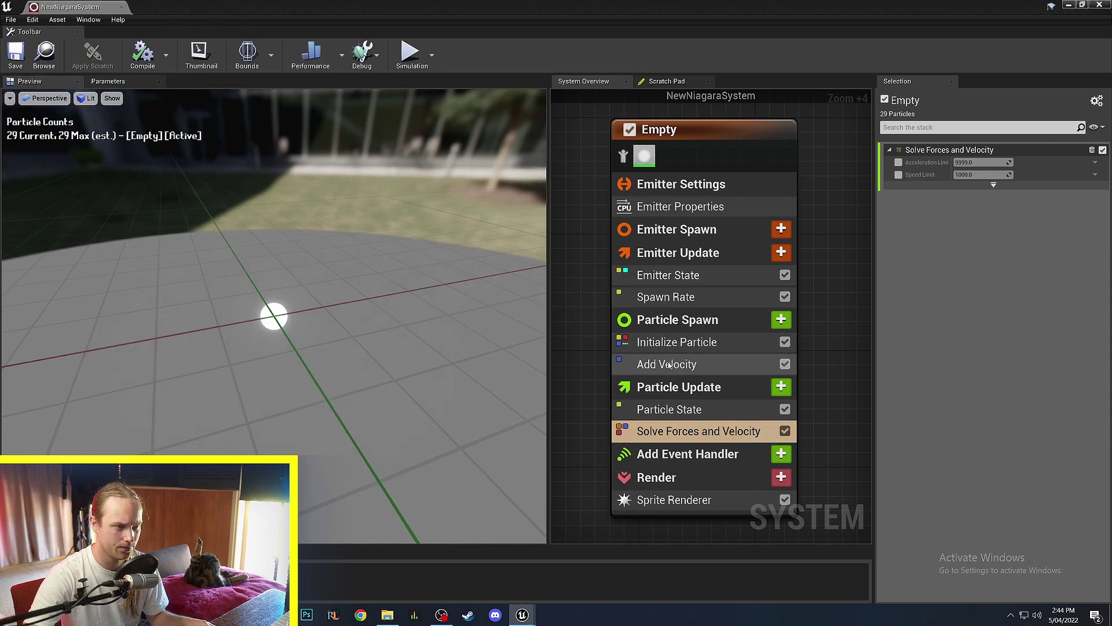
Set the Add Velocity module's X velocity to 200, save the system and check the particle direction in the preview.
{"action": "left_click", "coordinate": [711, 363]}
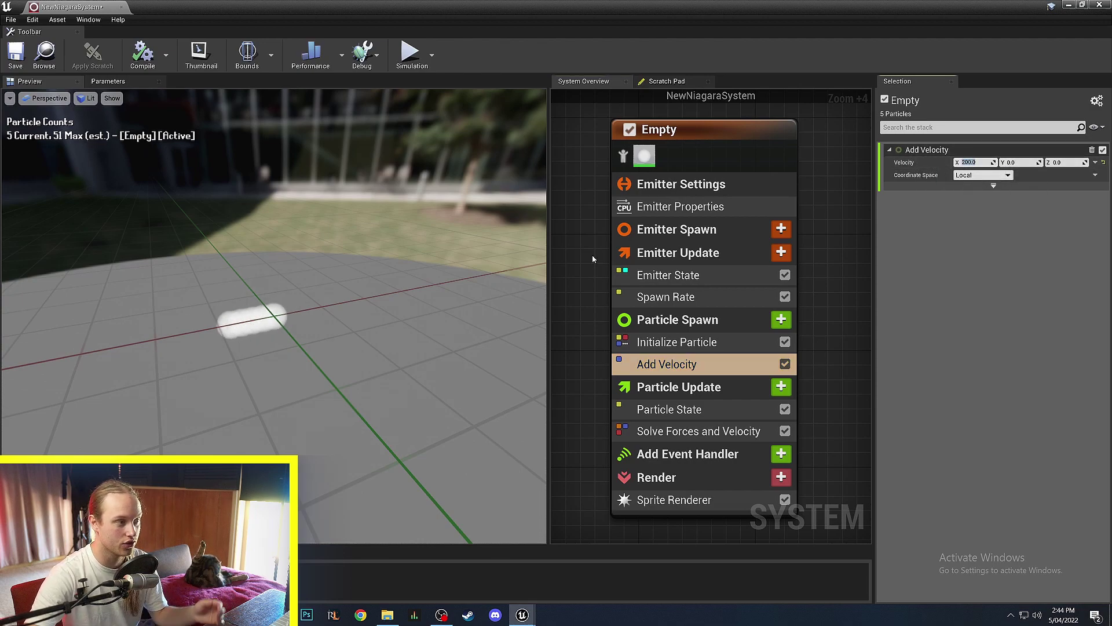
{"action": "left_click_drag", "start_coordinate": [299, 243], "coordinate": [185, 245]}
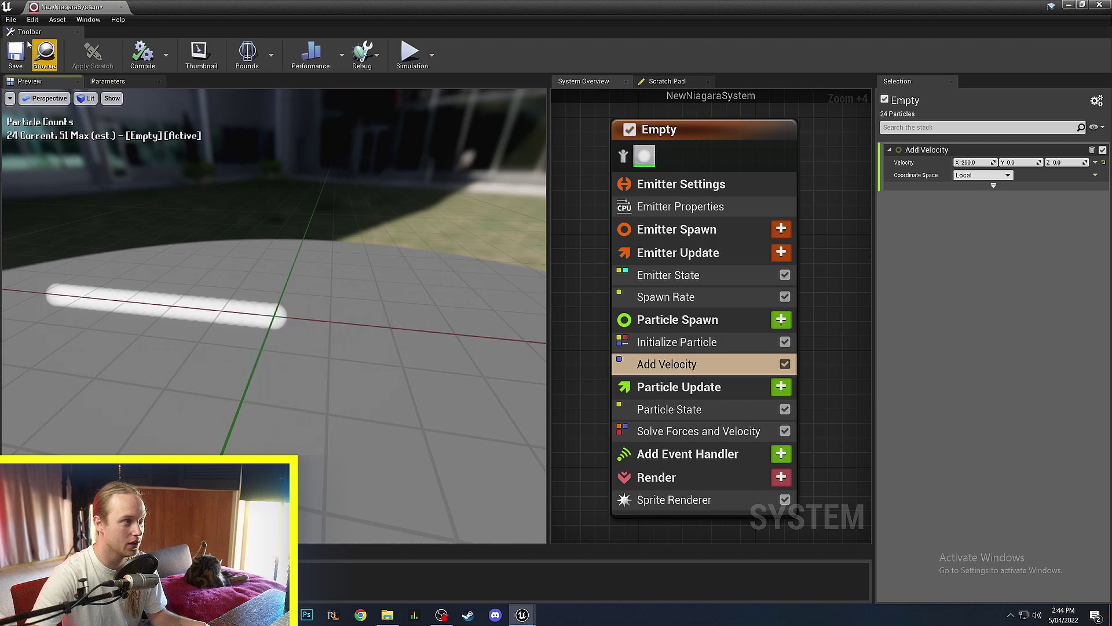
{"action": "left_click", "coordinate": [17, 57]}
{"action": "left_click_drag", "start_coordinate": [176, 188], "coordinate": [194, 165]}
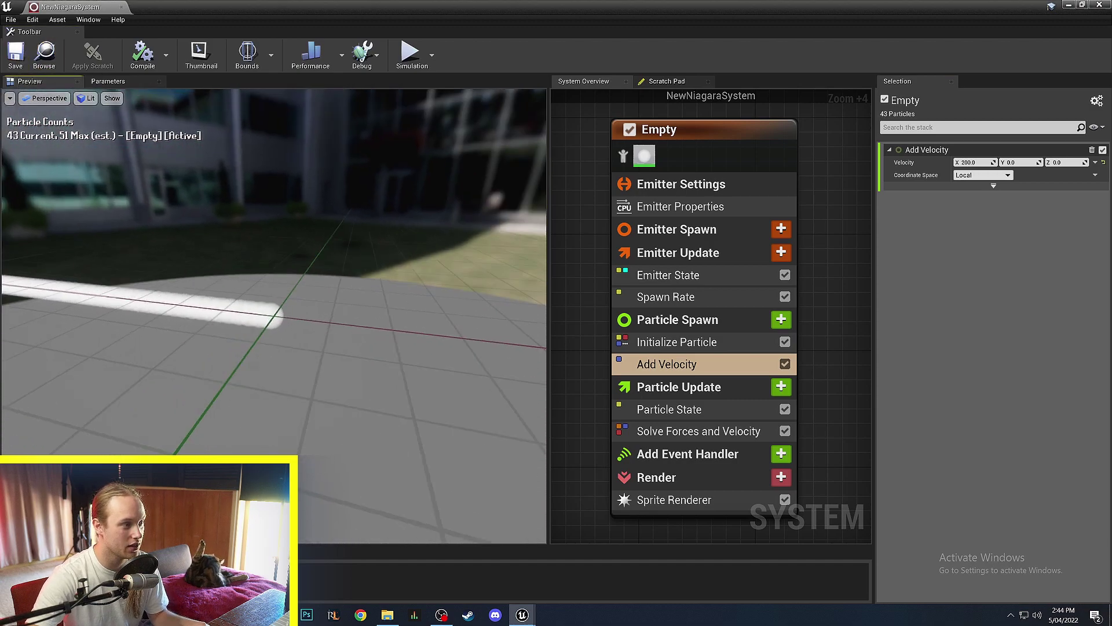
{"action": "left_click_drag", "start_coordinate": [319, 350], "coordinate": [278, 300]}
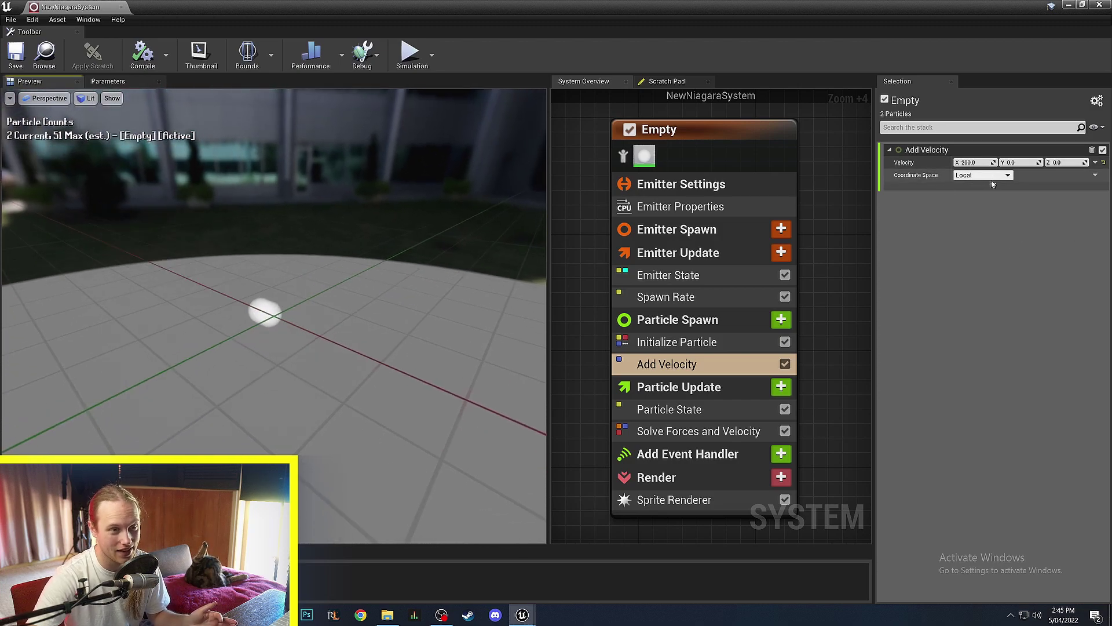
Expand the Add Velocity module's advanced settings and assign a Random Vector dynamic input to its Velocity.
{"action": "left_click", "coordinate": [993, 185]}
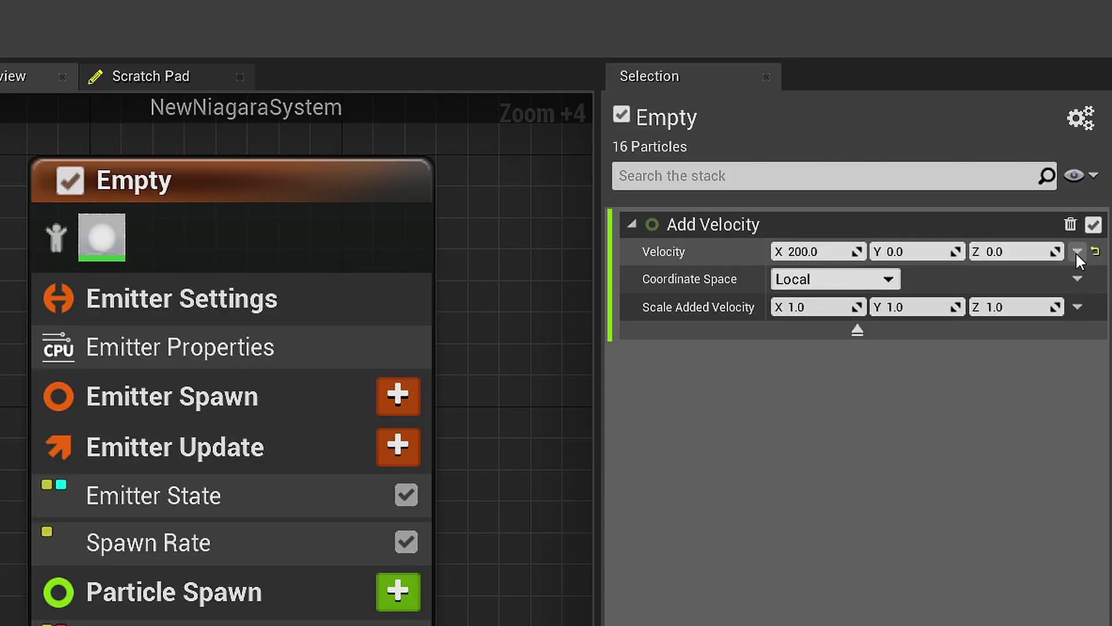
{"action": "left_click", "coordinate": [1077, 251]}
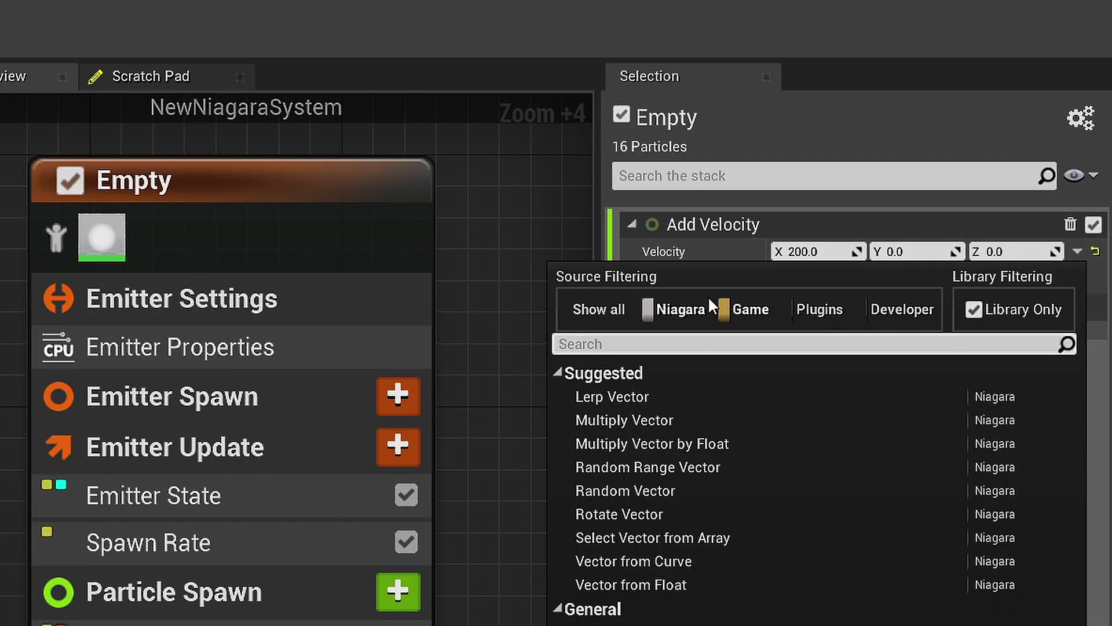
{"action": "type", "text": "random"}
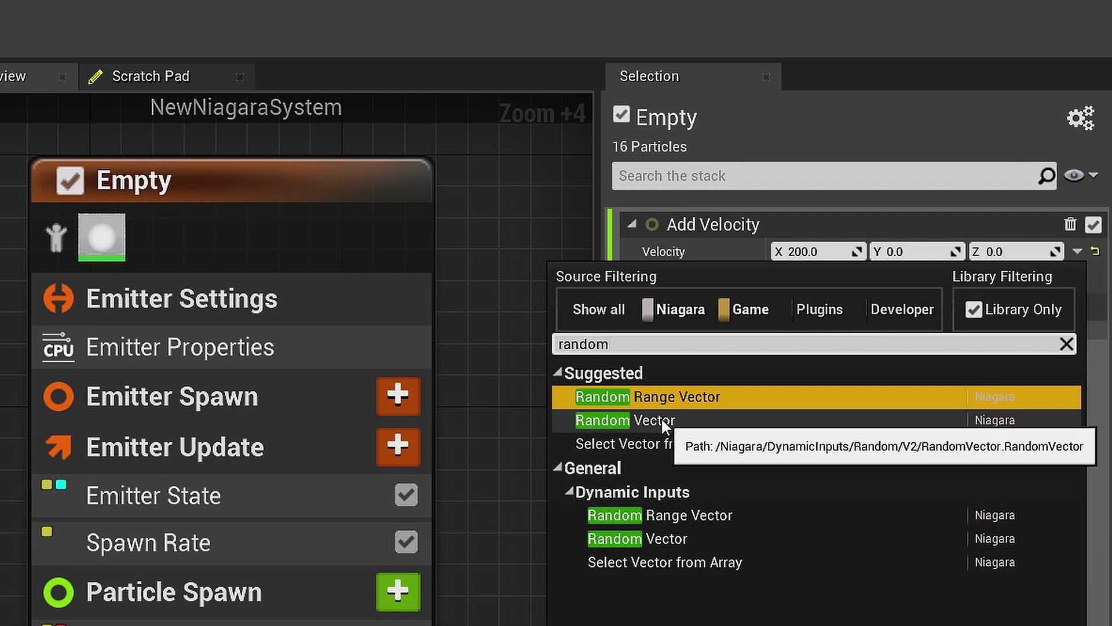
{"action": "left_click", "coordinate": [661, 419]}
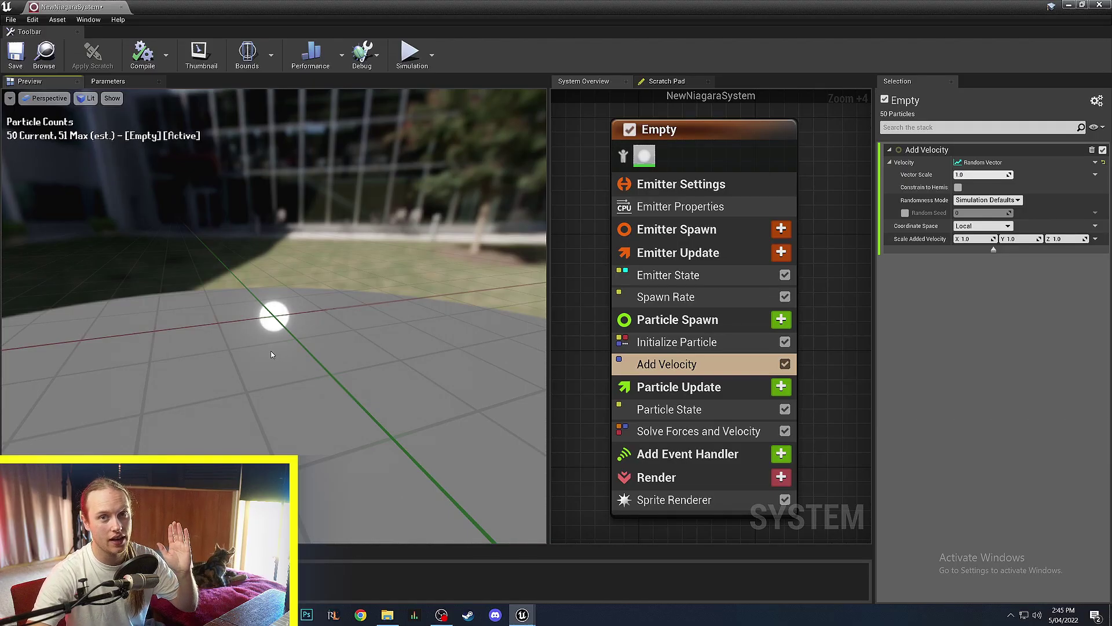
Inspect the particles in the preview and set the Random Vector's Vector Scale to 100.
{"action": "scroll", "coordinate": [276, 336], "scroll_direction": "up", "scroll_amount": 3}
{"action": "left_click_drag", "start_coordinate": [270, 349], "coordinate": [282, 316]}
{"action": "scroll", "coordinate": [283, 316], "scroll_direction": "down", "scroll_amount": 3}
{"action": "mouse_move", "coordinate": [283, 316]}
{"action": "left_mouse_down"}
{"action": "mouse_move", "coordinate": [333, 308]}
{"action": "mouse_move", "coordinate": [300, 308]}
{"action": "mouse_move", "coordinate": [257, 329]}
{"action": "mouse_move", "coordinate": [276, 320]}
{"action": "left_mouse_up"}
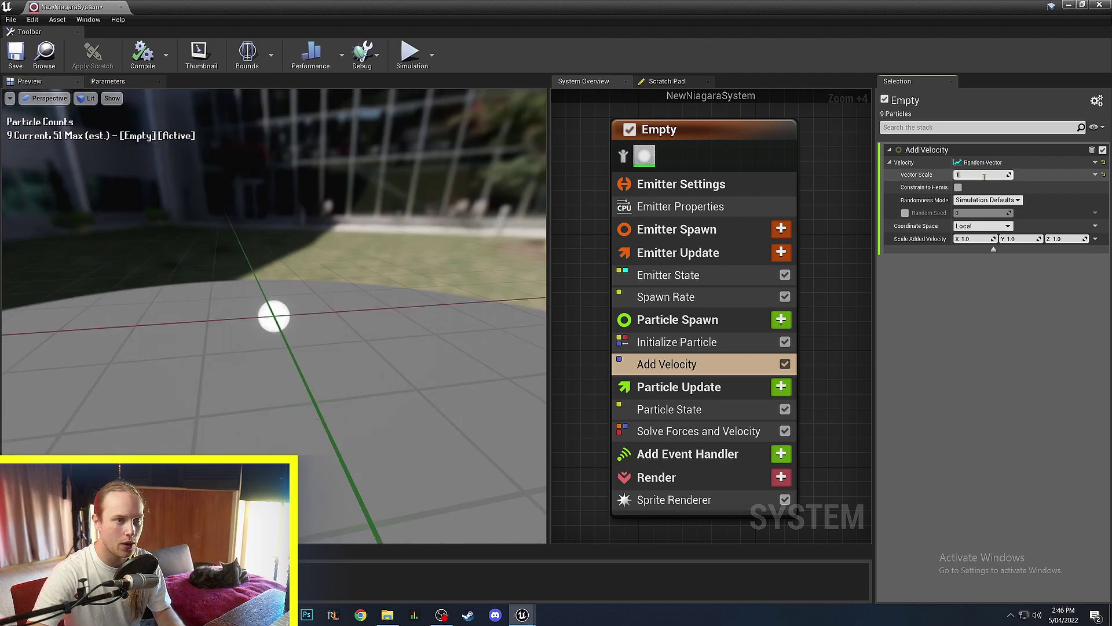
{"action": "type", "text": "1"}
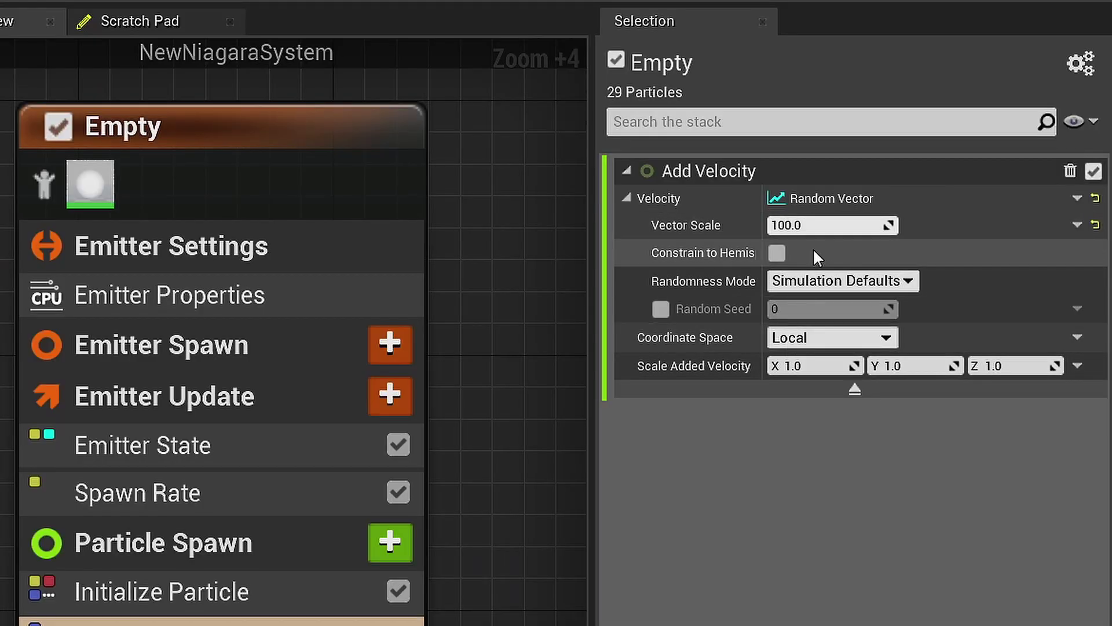
Drive the Vector Scale with a Random Range Float using a minimum of 50 and a maximum of 200.
{"action": "left_click", "coordinate": [1076, 225]}
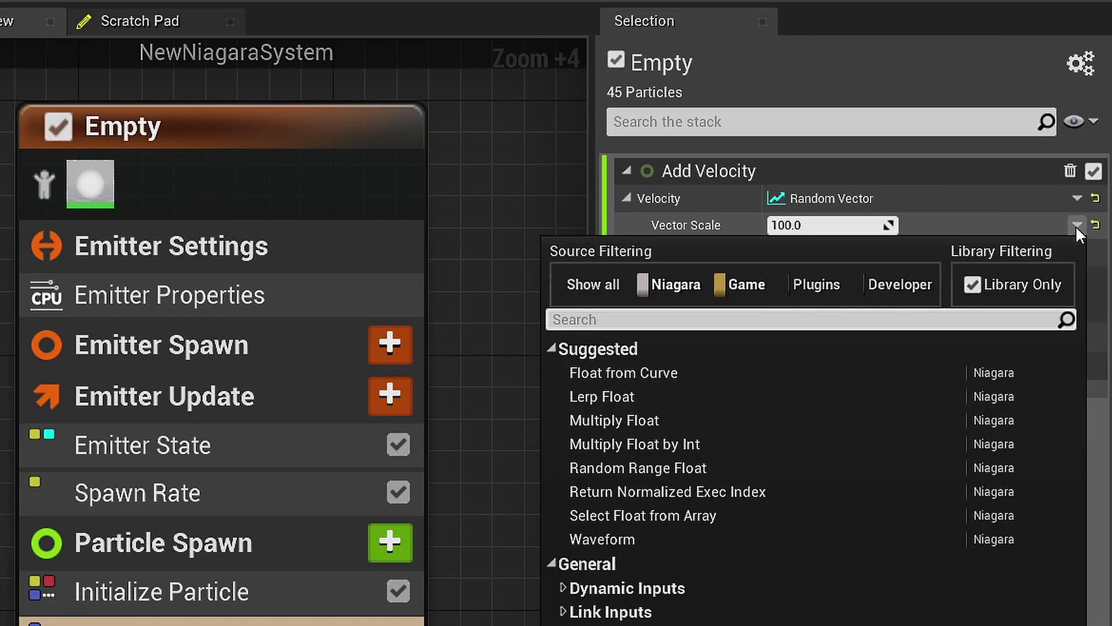
{"action": "type", "text": "random"}
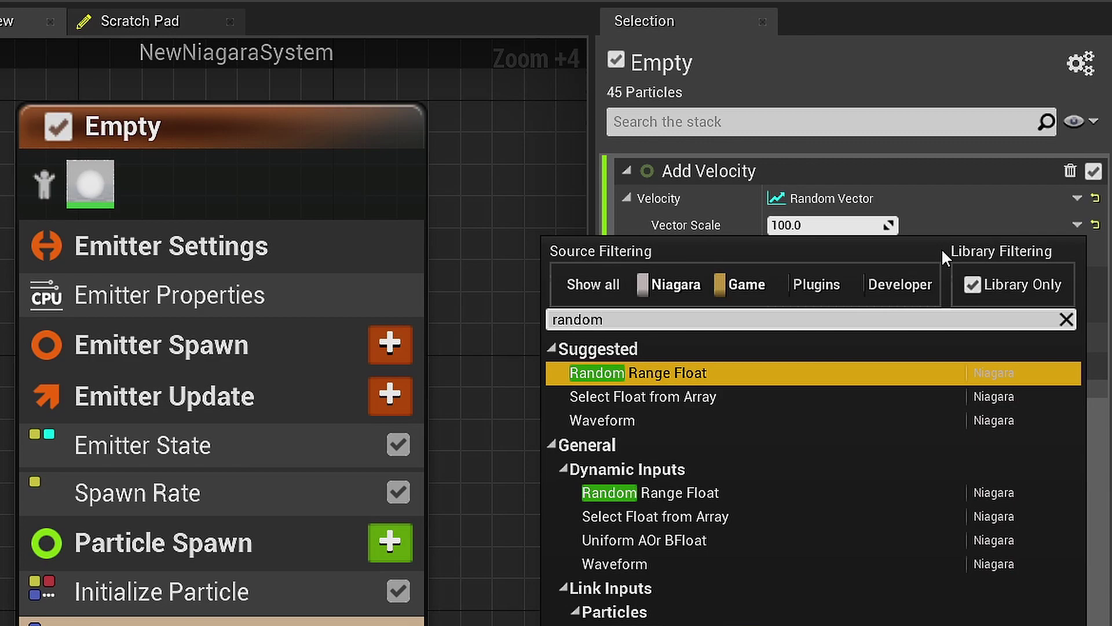
{"action": "key", "text": "Return"}
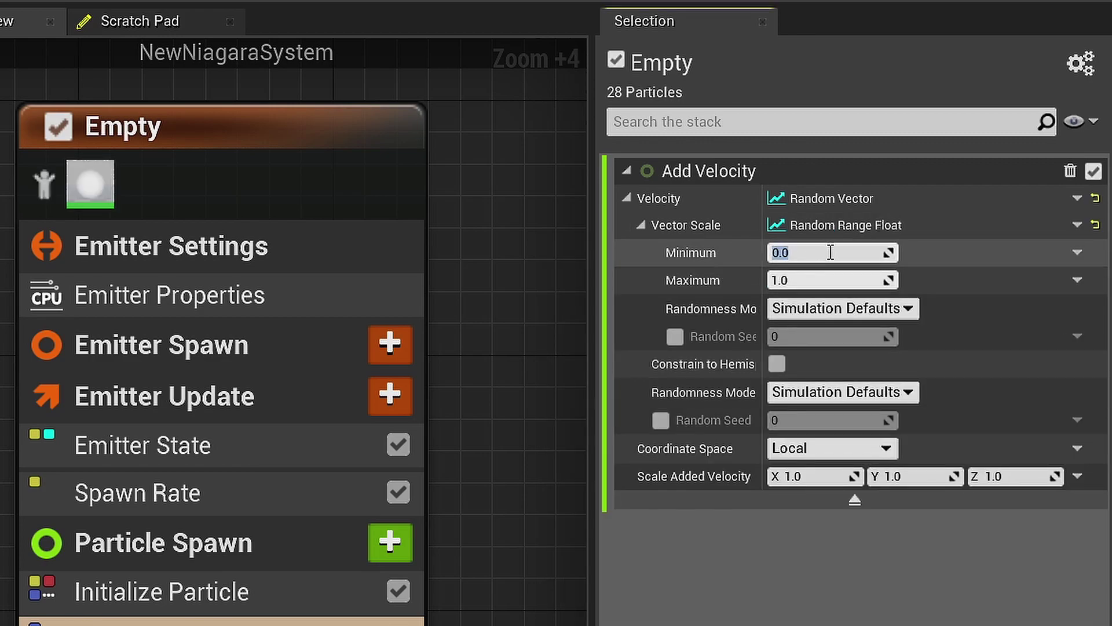
{"action": "left_click", "coordinate": [835, 252]}
{"action": "type", "text": "50"}
{"action": "key", "text": "Return"}
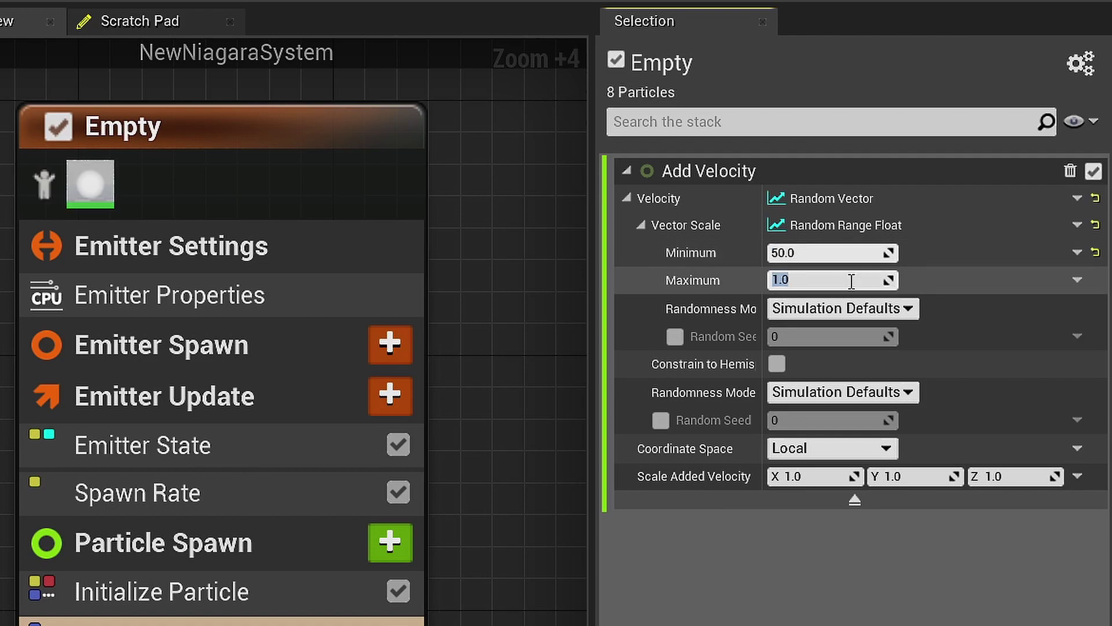
{"action": "left_click", "coordinate": [845, 282]}
{"action": "type", "text": "200"}
{"action": "key", "text": "Return"}
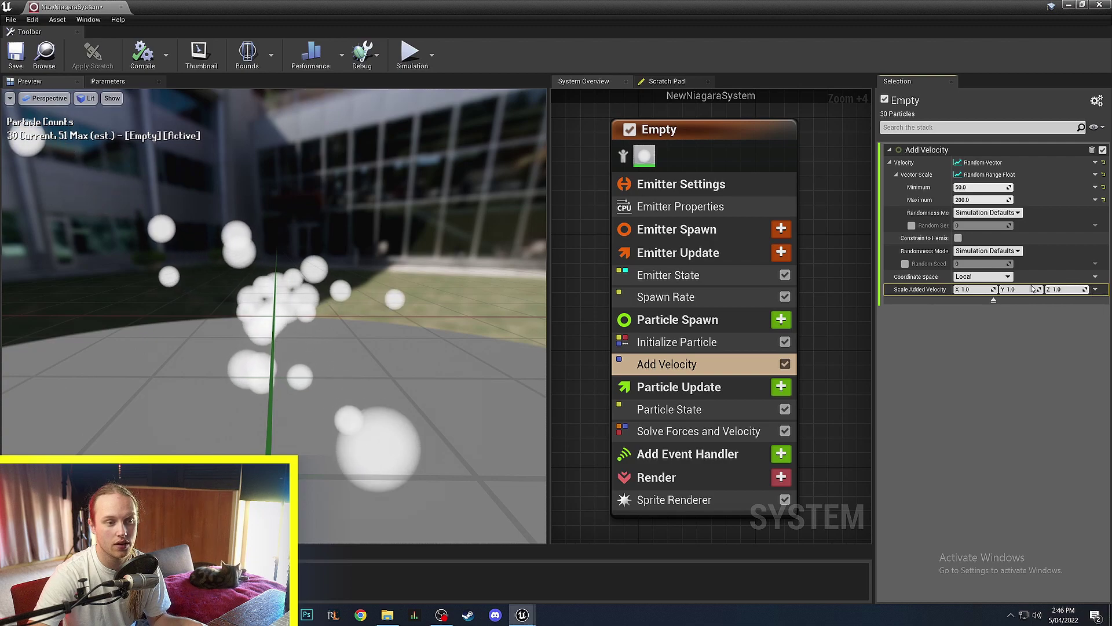
Set Scale Added Velocity to 0 in X and 2 in Z, and check the particle spread from several angles.
{"action": "left_click", "coordinate": [1061, 289]}
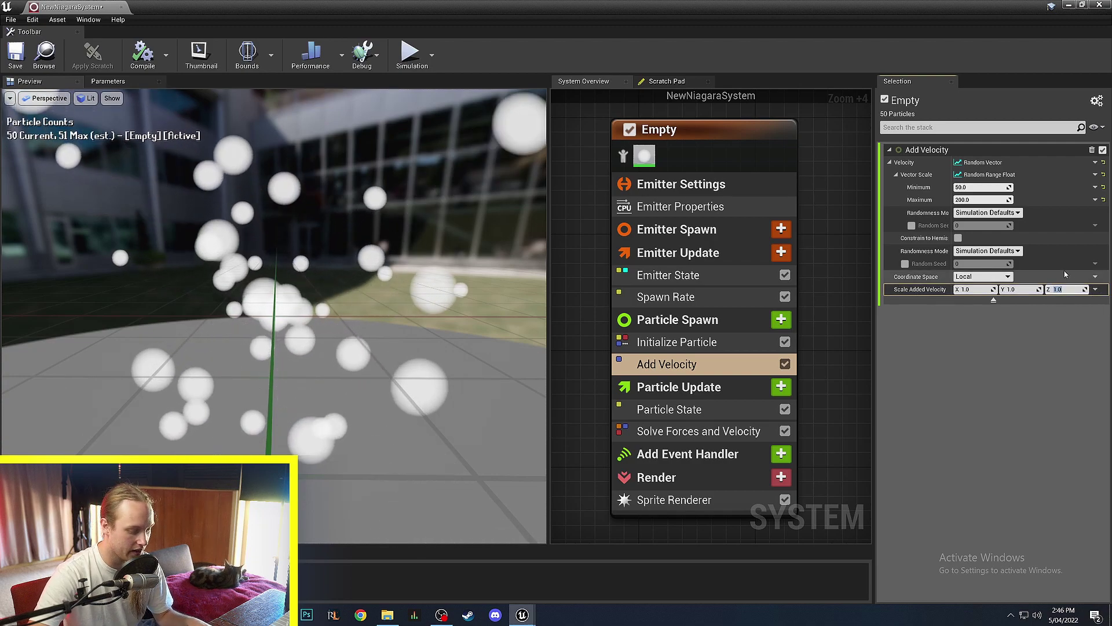
{"action": "type", "text": "2"}
{"action": "key", "text": "Return"}
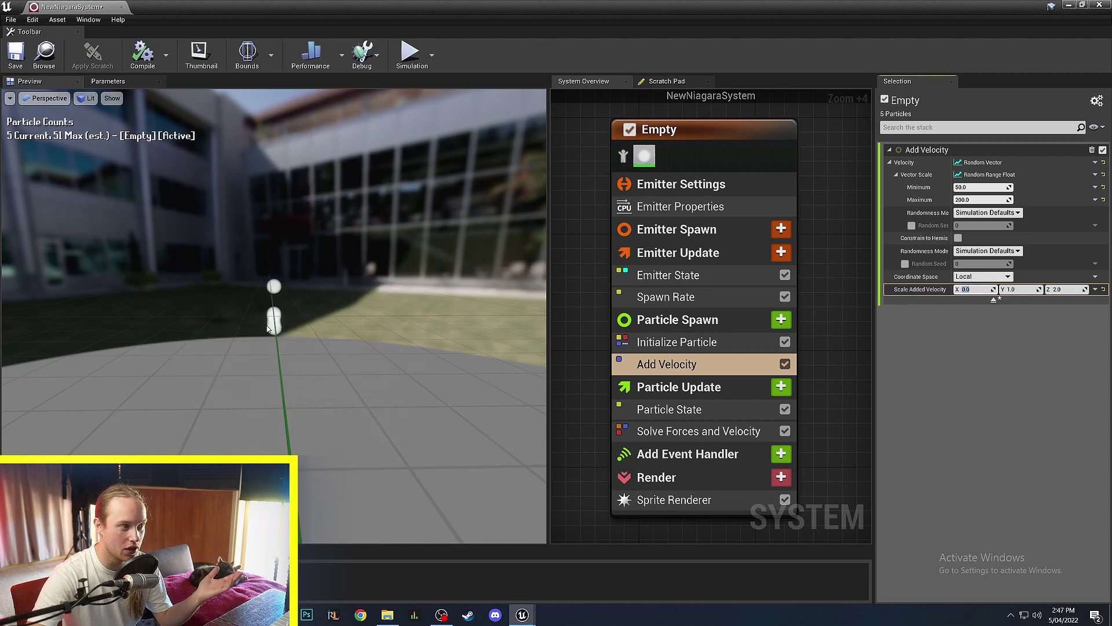
{"action": "left_click_drag", "start_coordinate": [268, 327], "coordinate": [98, 350]}
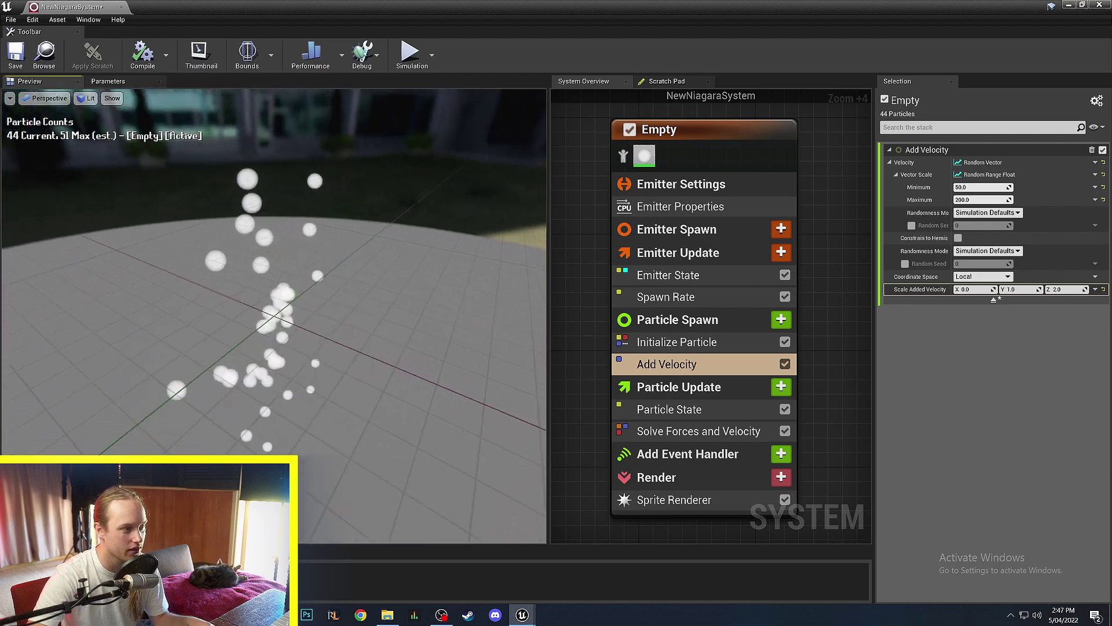
{"action": "left_click_drag", "start_coordinate": [382, 352], "coordinate": [283, 399]}
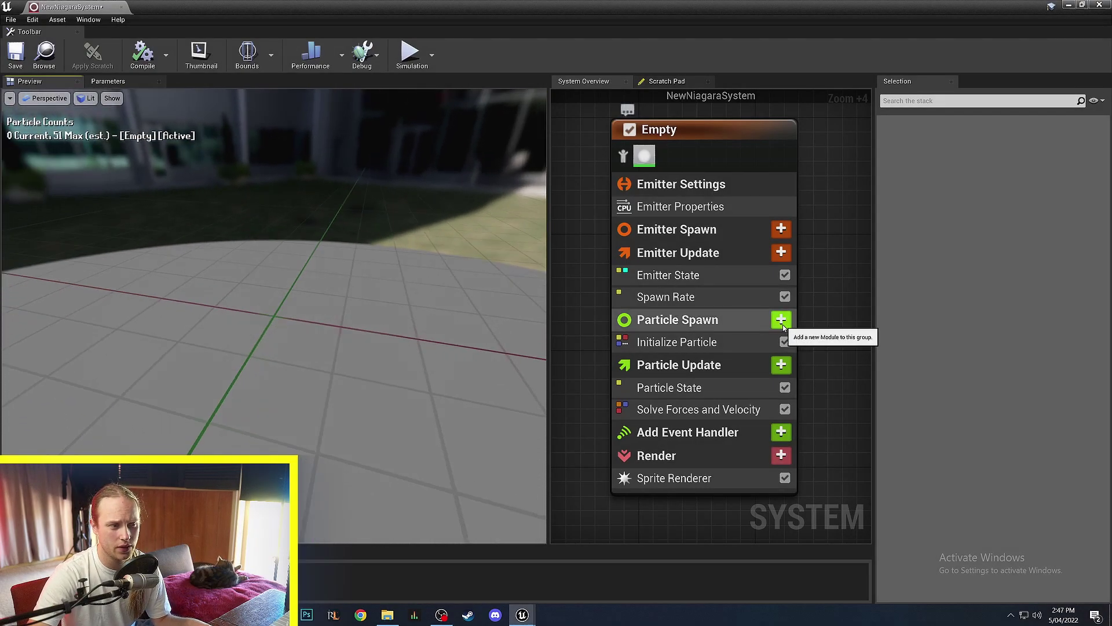
Add an Add Velocity from Point module to Particle Spawn and inspect the particle burst from several angles.
{"action": "left_click", "coordinate": [781, 320]}
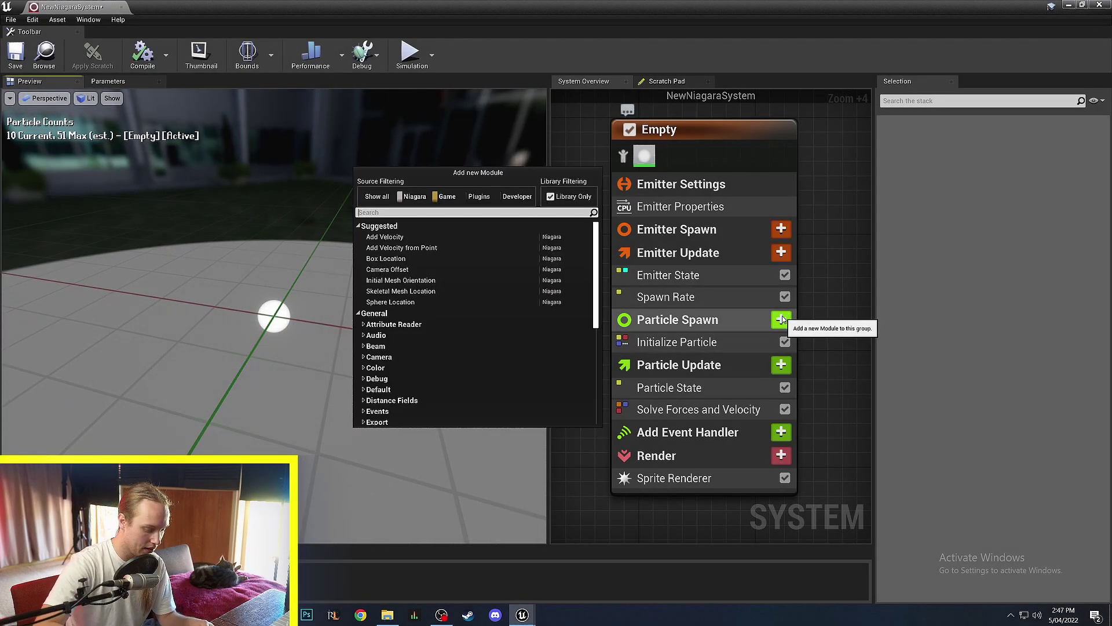
{"action": "type", "text": "veloc"}
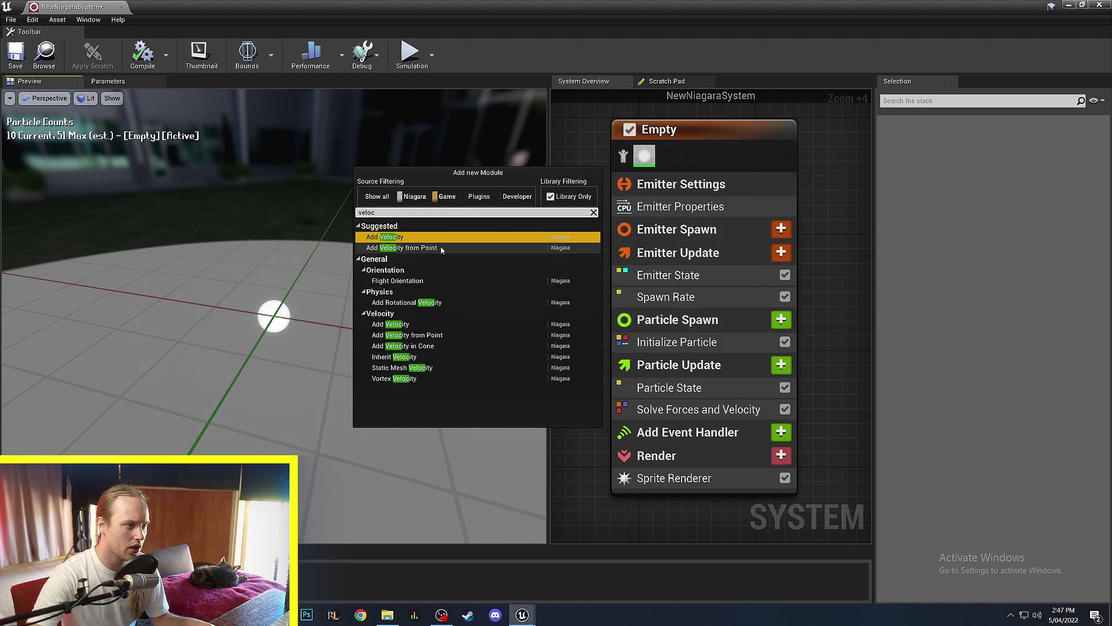
{"action": "left_click", "coordinate": [440, 247]}
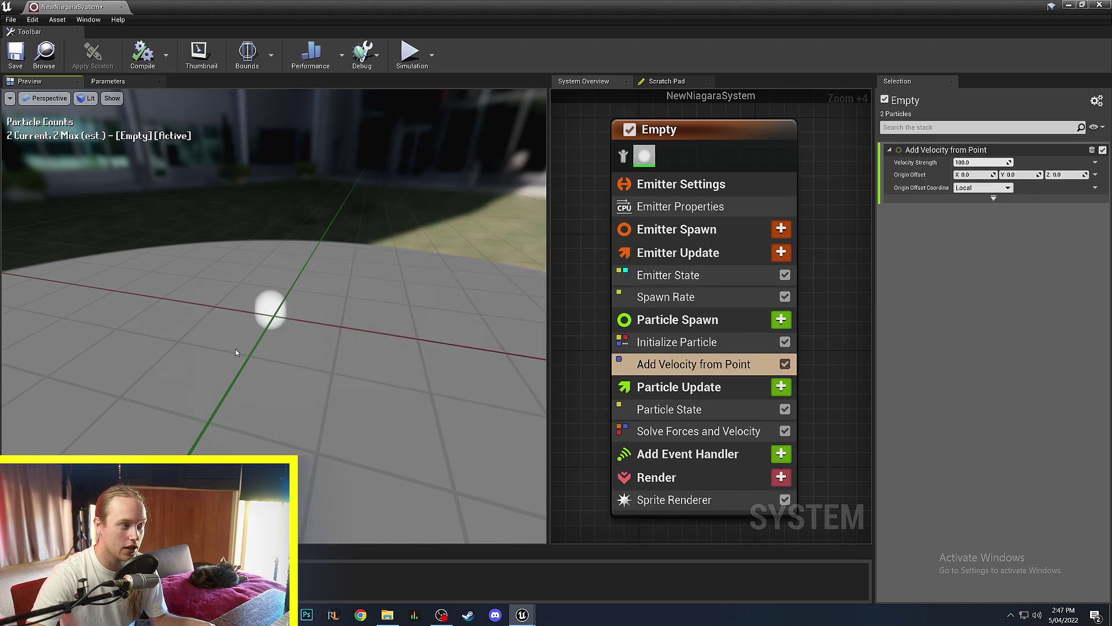
{"action": "mouse_move", "coordinate": [236, 350]}
{"action": "left_mouse_down"}
{"action": "mouse_move", "coordinate": [289, 359]}
{"action": "mouse_move", "coordinate": [256, 346]}
{"action": "left_mouse_up"}
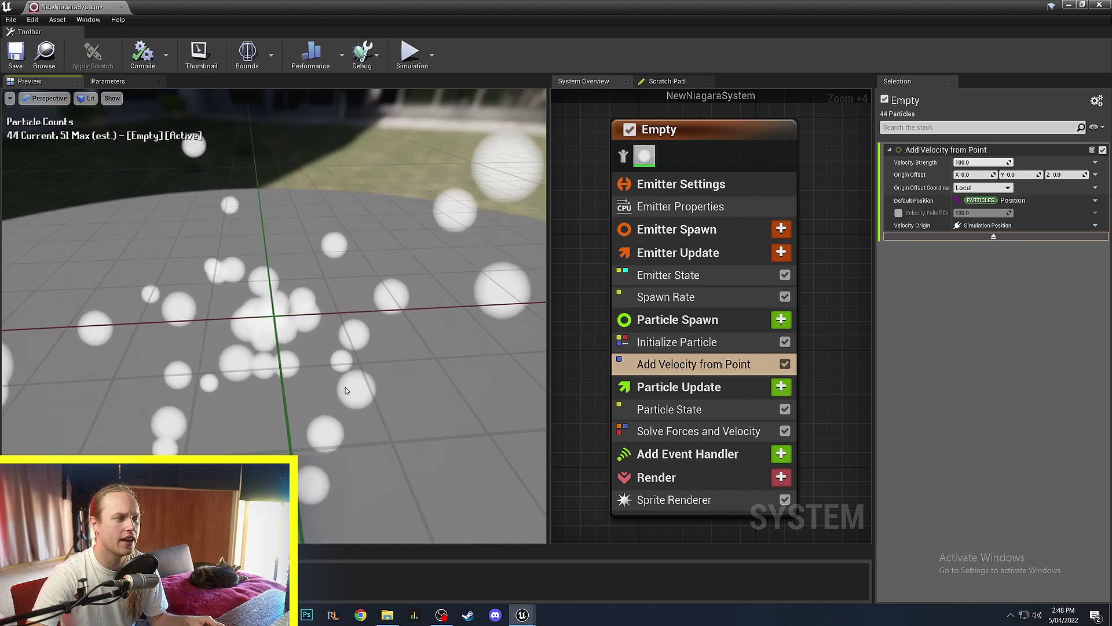
{"action": "left_click_drag", "start_coordinate": [346, 357], "coordinate": [308, 307]}
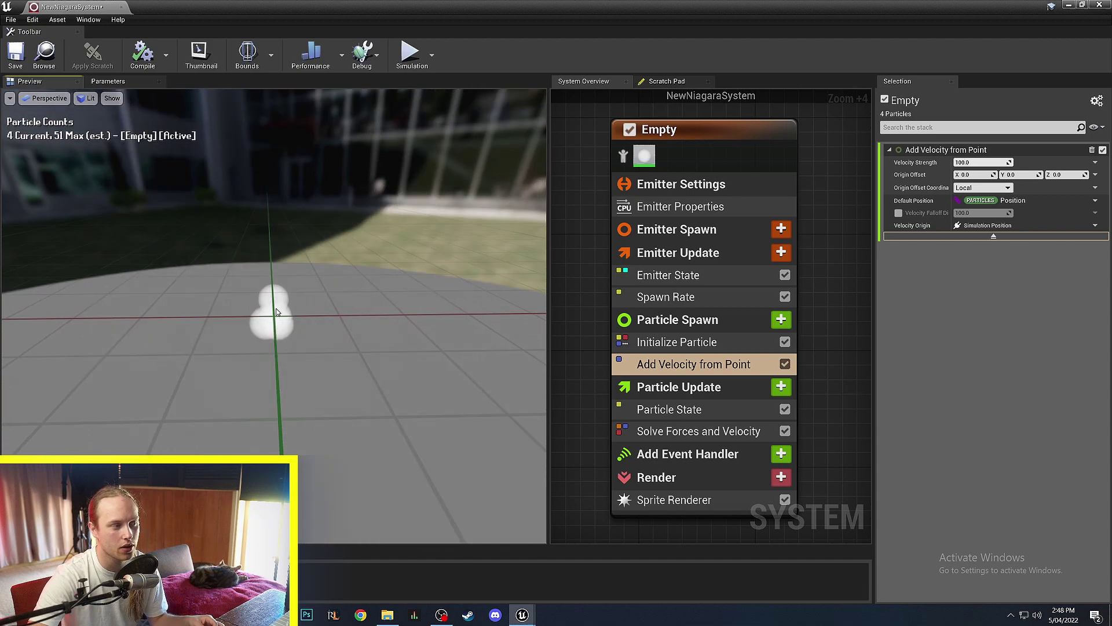
Add a Sphere Location module to Particle Spawn with a Sphere Radius of 200 and view the particles around it.
{"action": "left_click", "coordinate": [782, 322]}
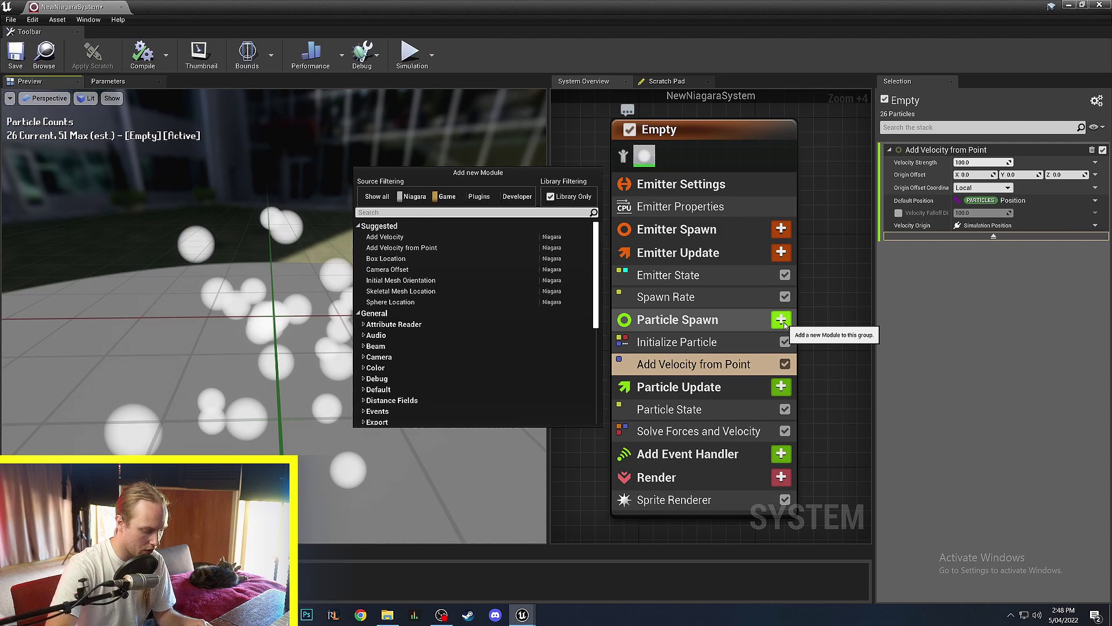
{"action": "type", "text": "sphere"}
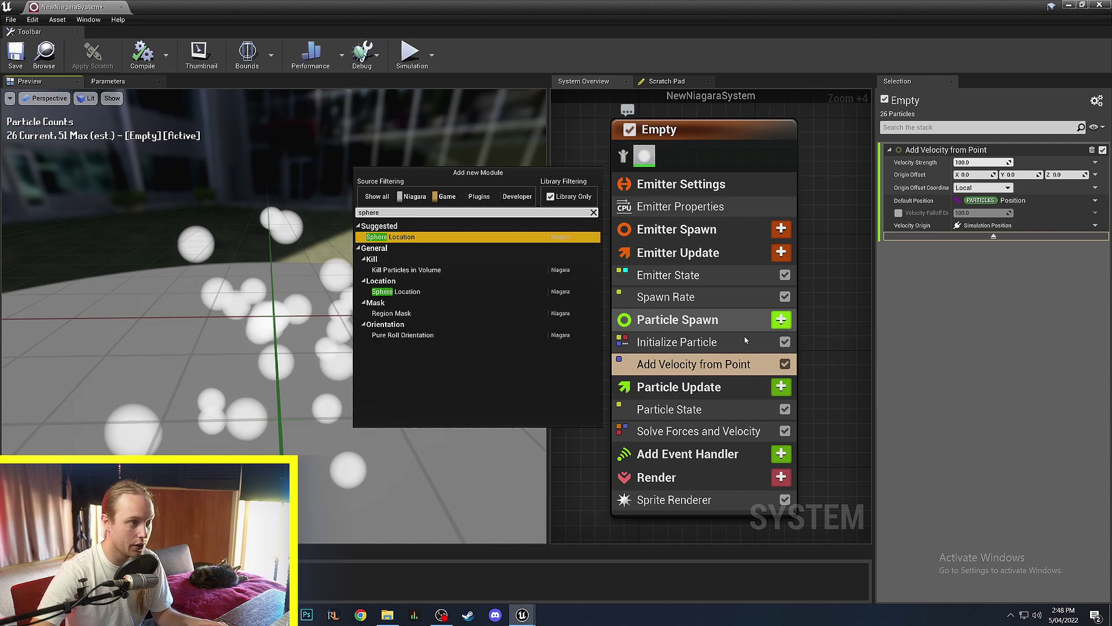
{"action": "key", "text": "Return"}
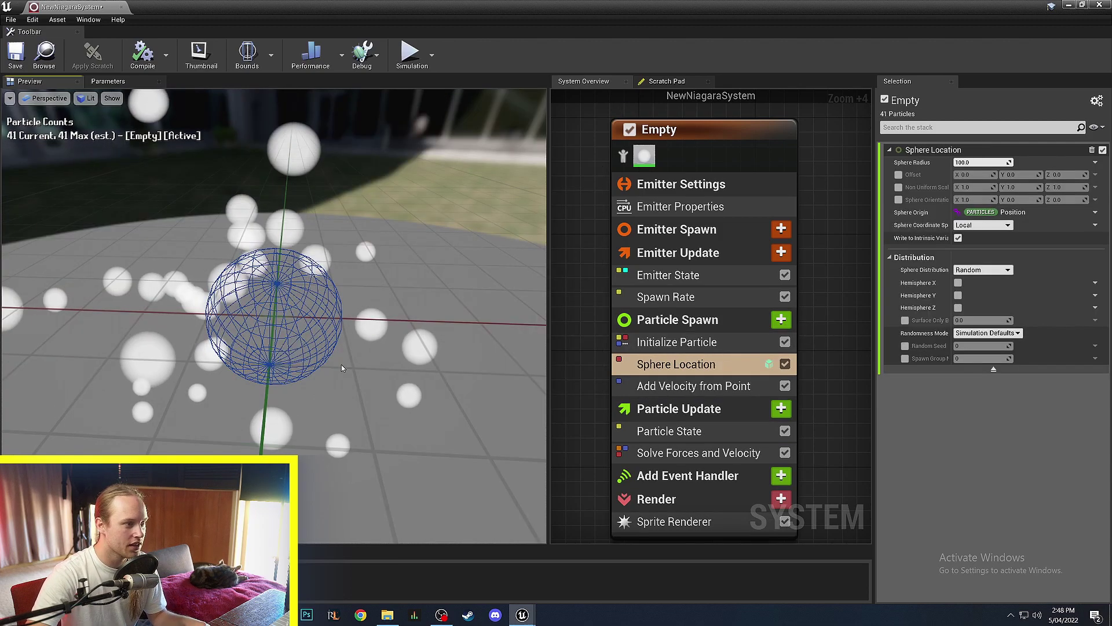
{"action": "left_click", "coordinate": [980, 163]}
{"action": "type", "text": "200"}
{"action": "key", "text": "Return"}
{"action": "left_click_drag", "start_coordinate": [318, 341], "coordinate": [275, 289]}
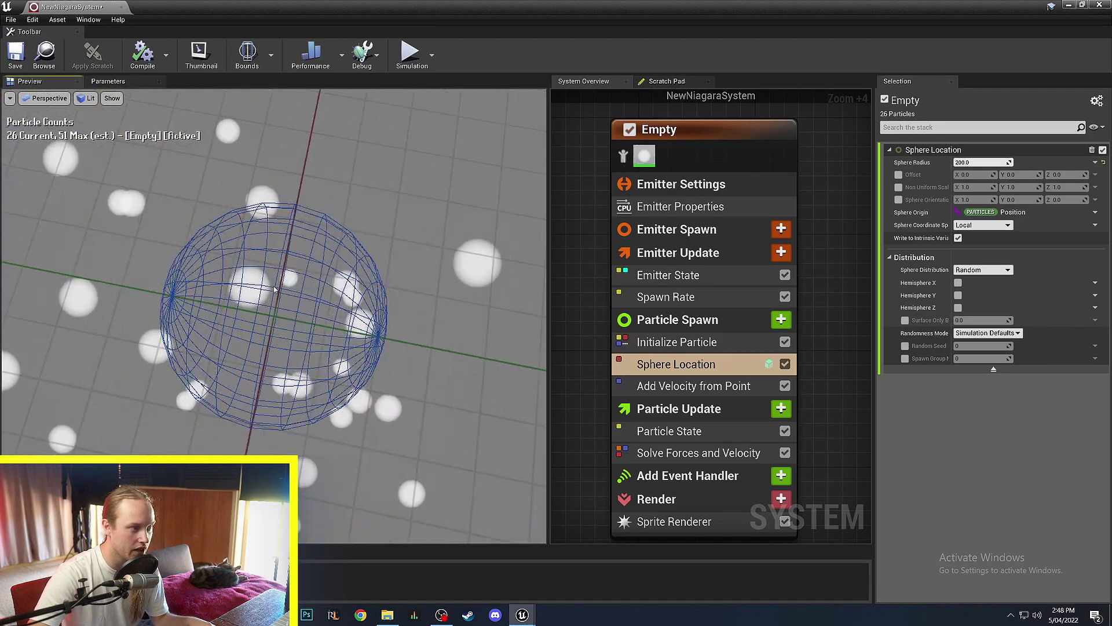
{"action": "left_click_drag", "start_coordinate": [335, 339], "coordinate": [336, 313]}
Select the Add Velocity from Point module and examine how particles move relative to the sphere's centre.
{"action": "left_click", "coordinate": [617, 383]}
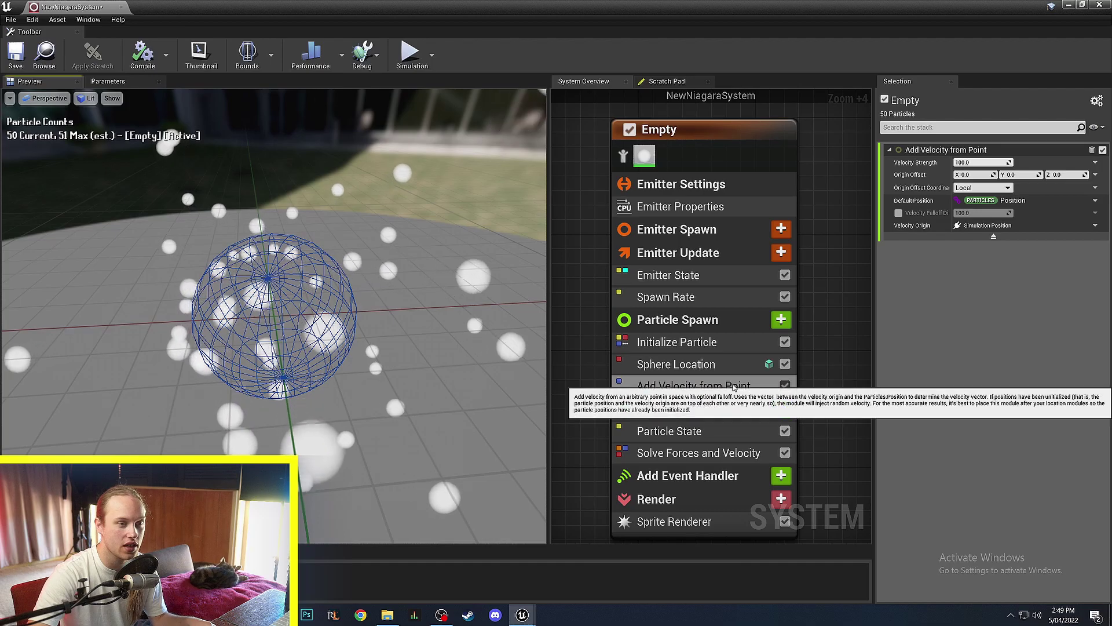
{"action": "left_click_drag", "start_coordinate": [111, 397], "coordinate": [227, 388]}
{"action": "scroll", "coordinate": [276, 329], "scroll_direction": "up", "scroll_amount": 5}
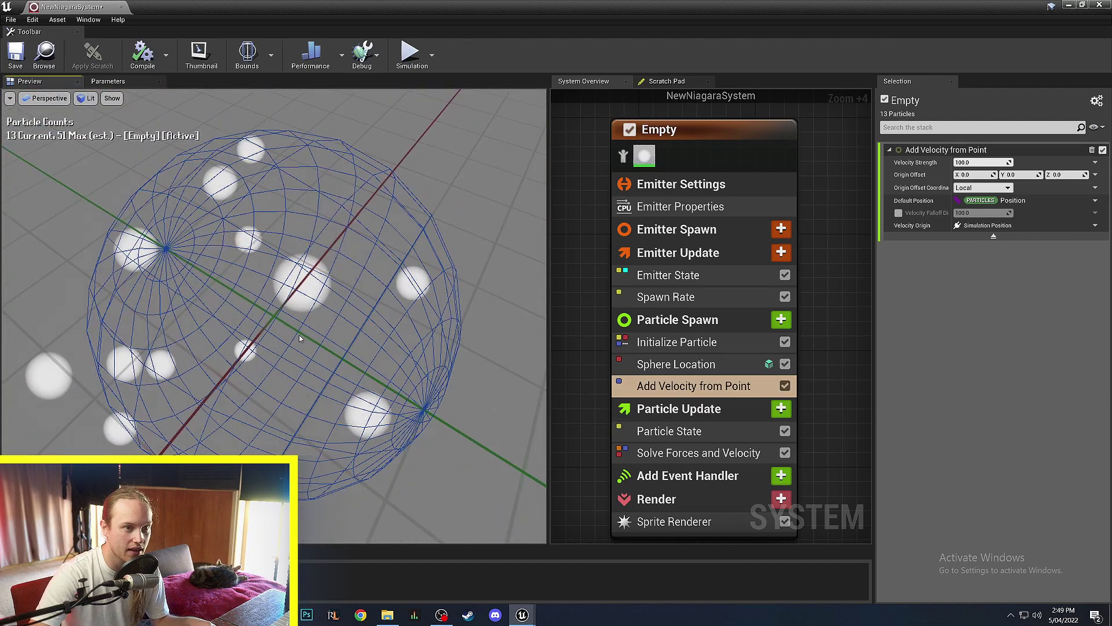
Disable Add Velocity from Point, add an Add Velocity module using a Random Vector with Vector Scale 100, and inspect the particle motion for comparison.
{"action": "mouse_move", "coordinate": [299, 335]}
{"action": "left_mouse_down"}
{"action": "mouse_move", "coordinate": [313, 377]}
{"action": "mouse_move", "coordinate": [316, 336]}
{"action": "left_mouse_up"}
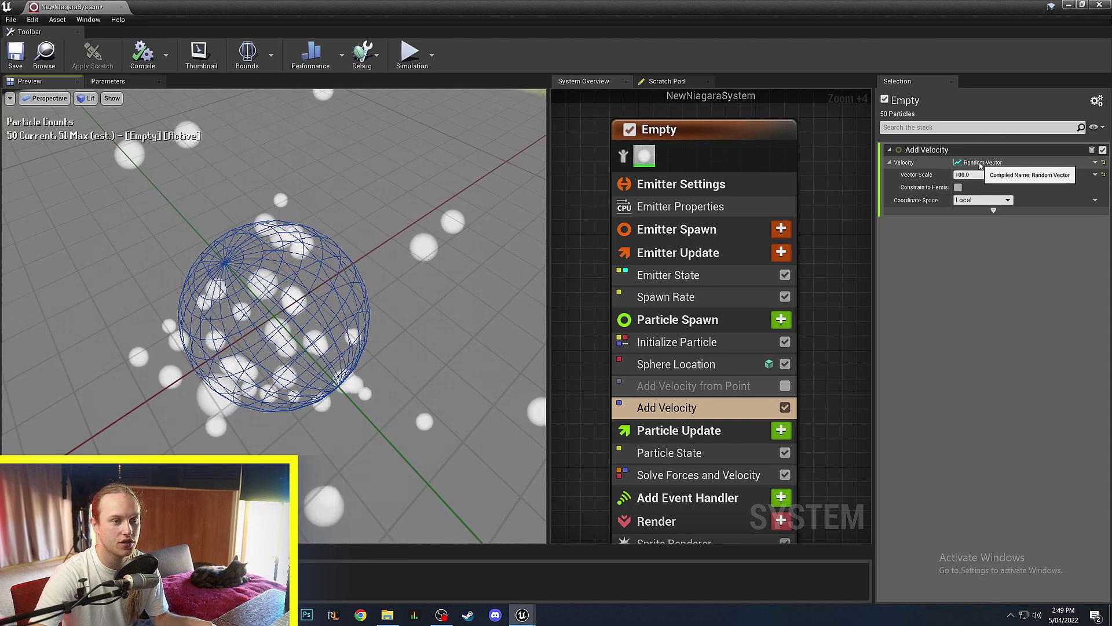
{"action": "left_click_drag", "start_coordinate": [388, 410], "coordinate": [443, 435]}
{"action": "left_click_drag", "start_coordinate": [340, 246], "coordinate": [348, 202]}
{"action": "scroll", "coordinate": [340, 247], "scroll_direction": "up", "scroll_amount": 3}
{"action": "left_click_drag", "start_coordinate": [340, 246], "coordinate": [289, 243]}
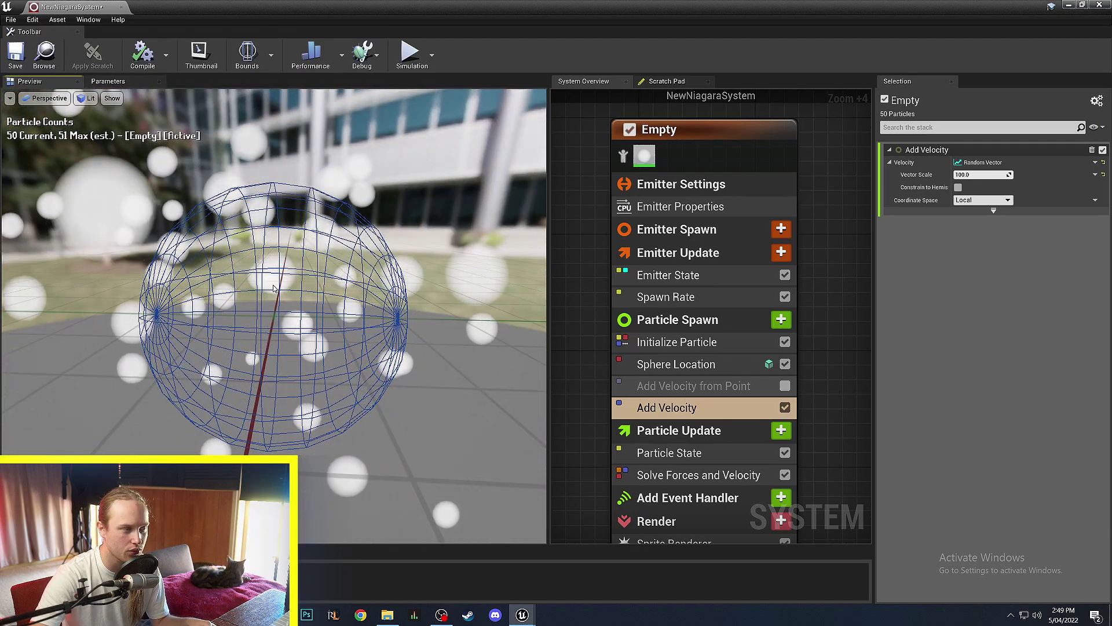
{"action": "left_click_drag", "start_coordinate": [274, 288], "coordinate": [278, 343]}
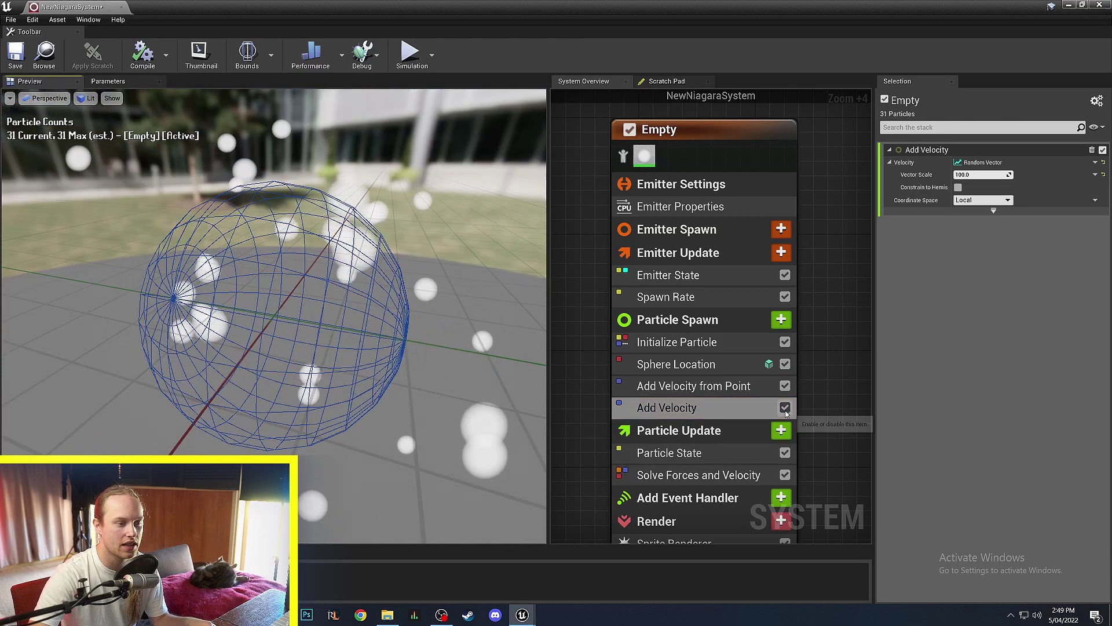
Switch back from Add Velocity to Add Velocity from Point by disabling the former, and inspect the outward motion.
{"action": "left_click", "coordinate": [785, 407]}
{"action": "left_click", "coordinate": [672, 386]}
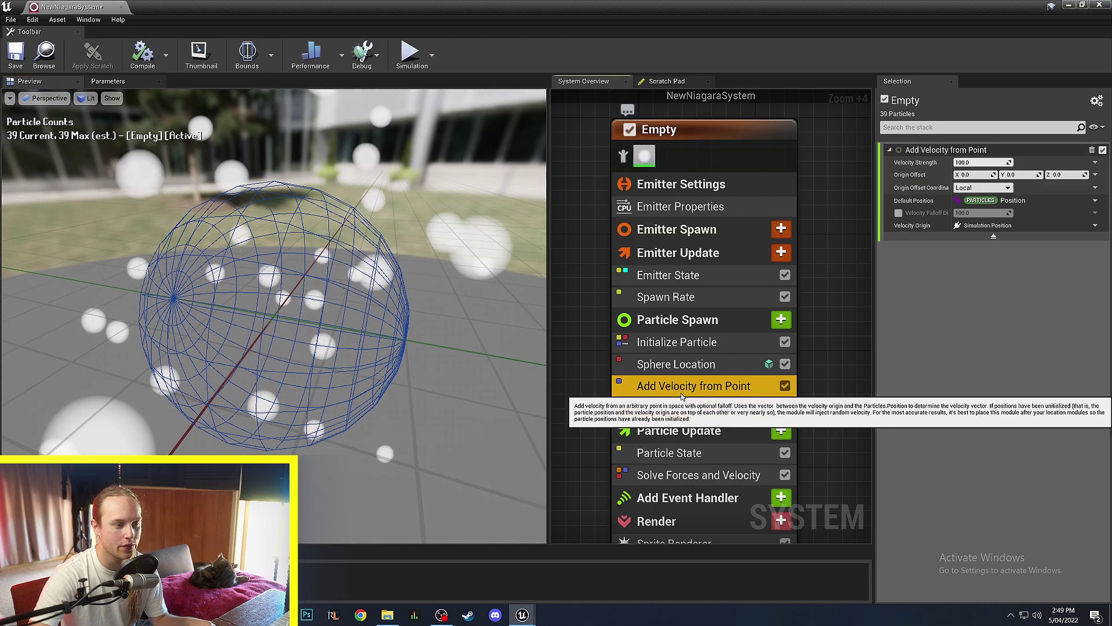
{"action": "left_click_drag", "start_coordinate": [217, 370], "coordinate": [264, 369]}
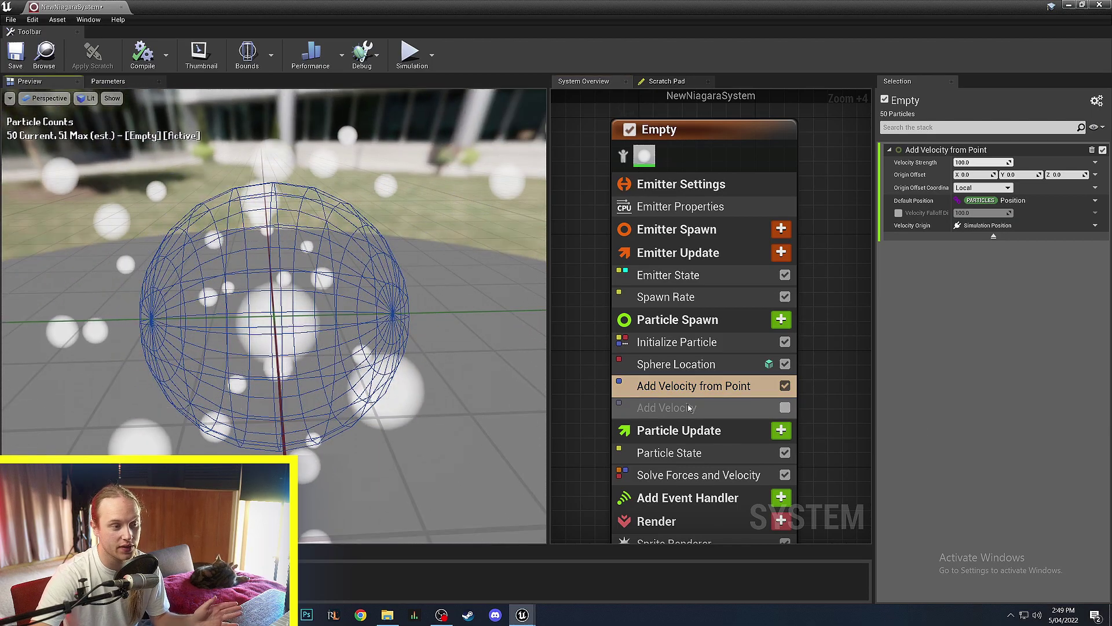
Set the Add Velocity from Point module's Origin Offset to -100 in Z and check the particle directions.
{"action": "left_click_drag", "start_coordinate": [347, 359], "coordinate": [214, 371]}
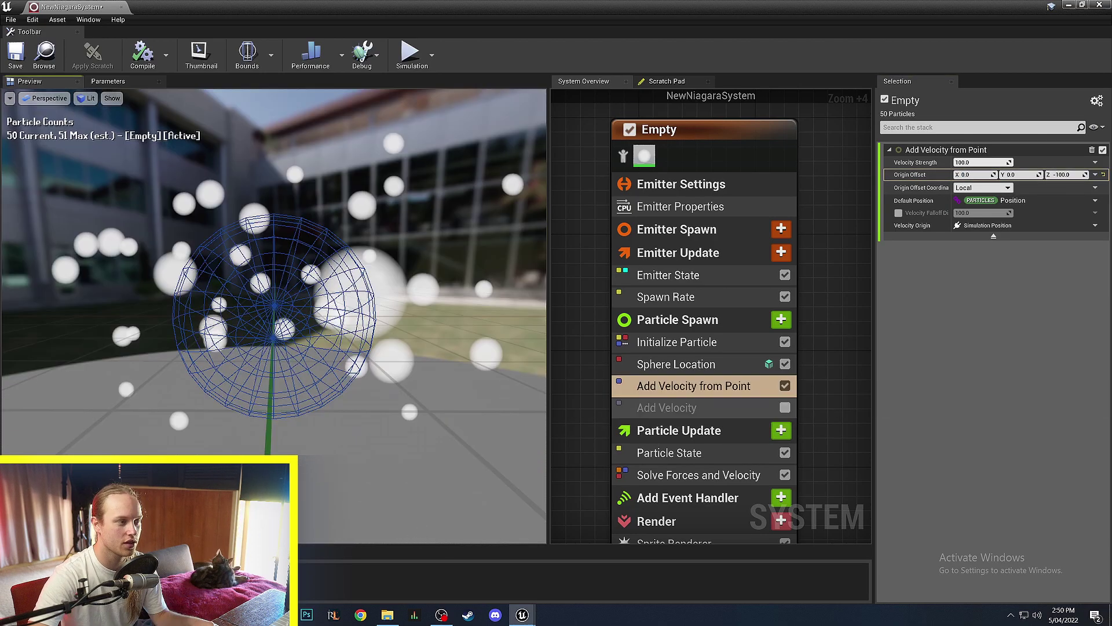
{"action": "mouse_move", "coordinate": [279, 313]}
{"action": "left_mouse_down"}
{"action": "mouse_move", "coordinate": [222, 313]}
{"action": "mouse_move", "coordinate": [276, 313]}
{"action": "left_mouse_up"}
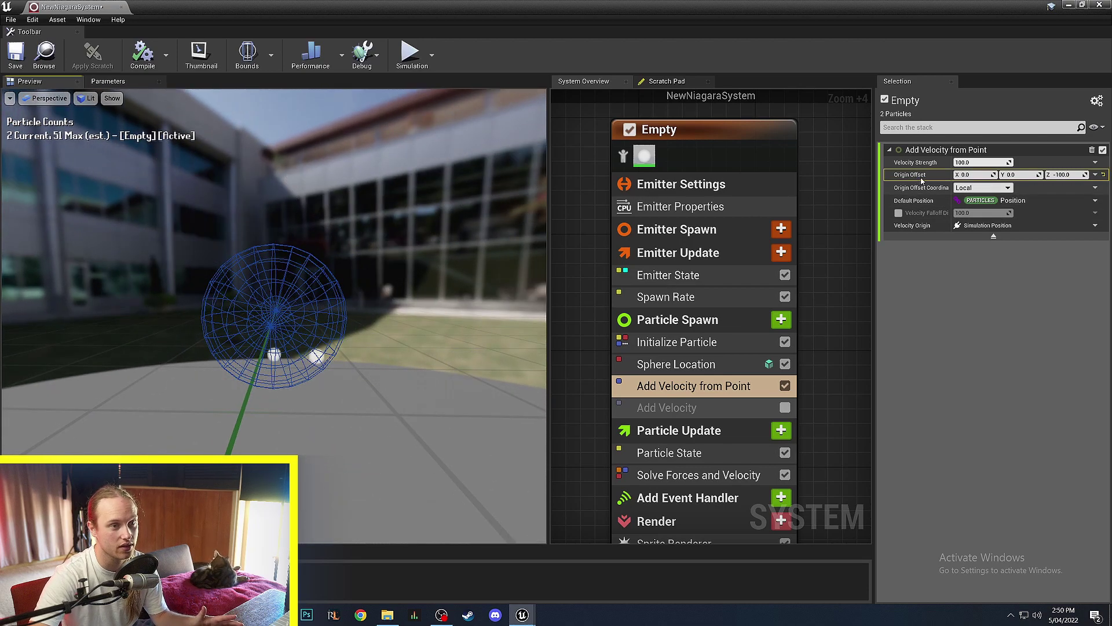
{"action": "left_click_drag", "start_coordinate": [283, 374], "coordinate": [284, 374]}
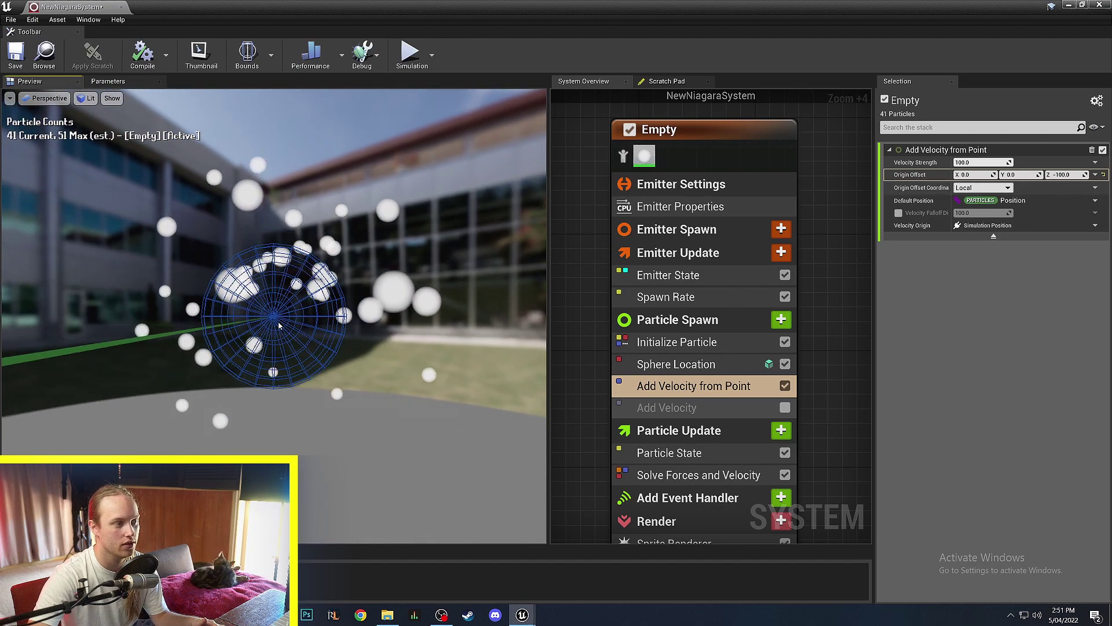
Disable Sphere Location and Add Velocity from Point, and add an Add Velocity in Cone module with a Velocity Strength of 200.
{"action": "scroll", "coordinate": [282, 380], "scroll_direction": "up", "scroll_amount": 2}
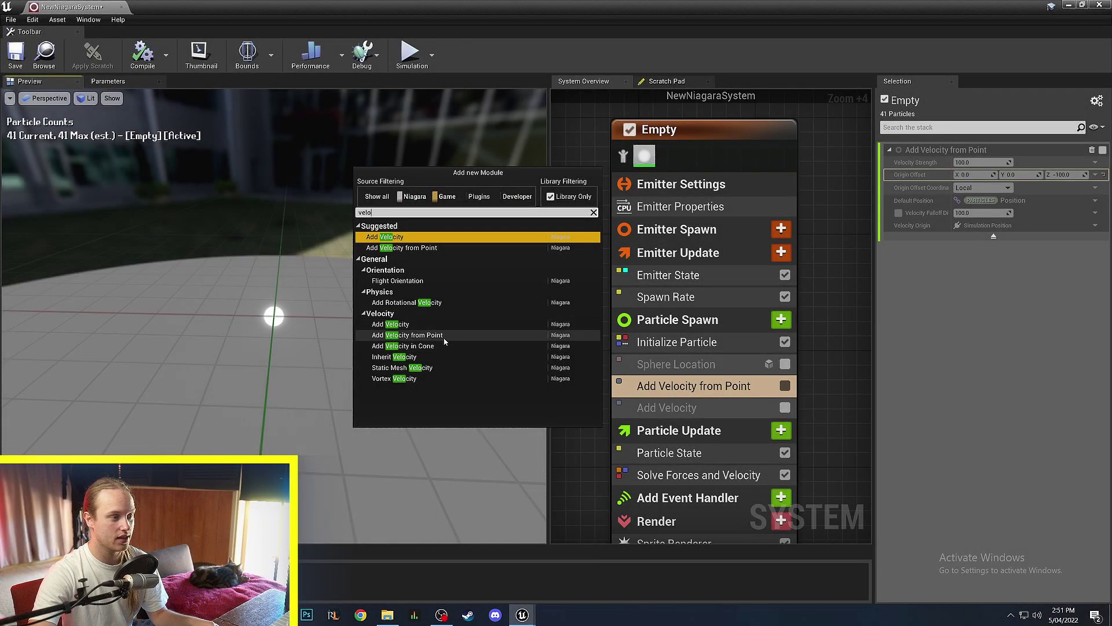
{"action": "left_click", "coordinate": [445, 348]}
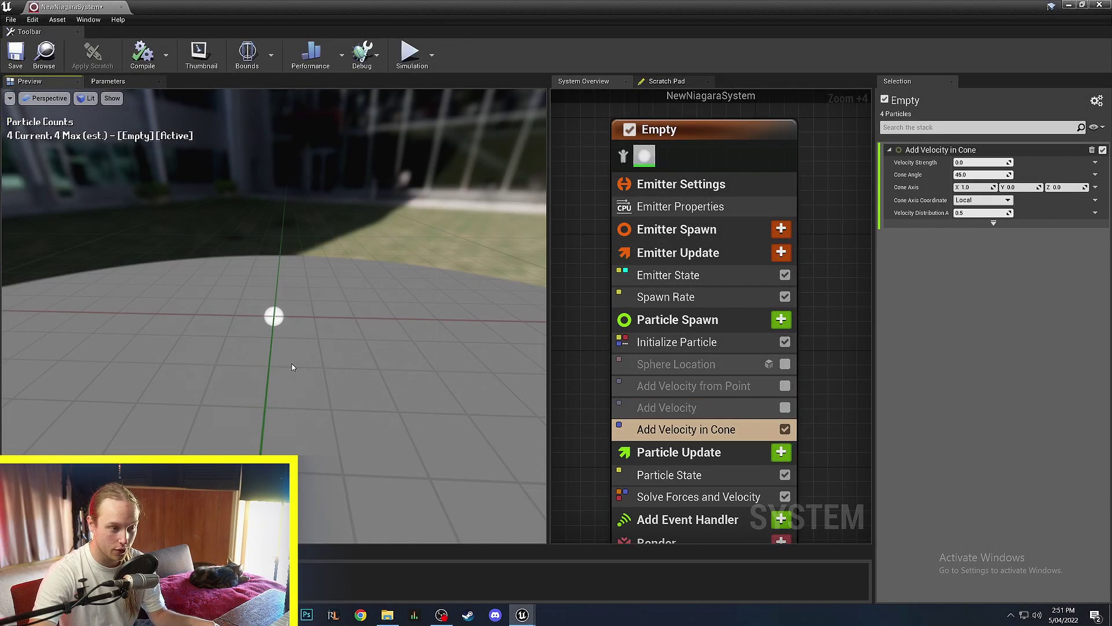
{"action": "left_click_drag", "start_coordinate": [293, 366], "coordinate": [354, 370]}
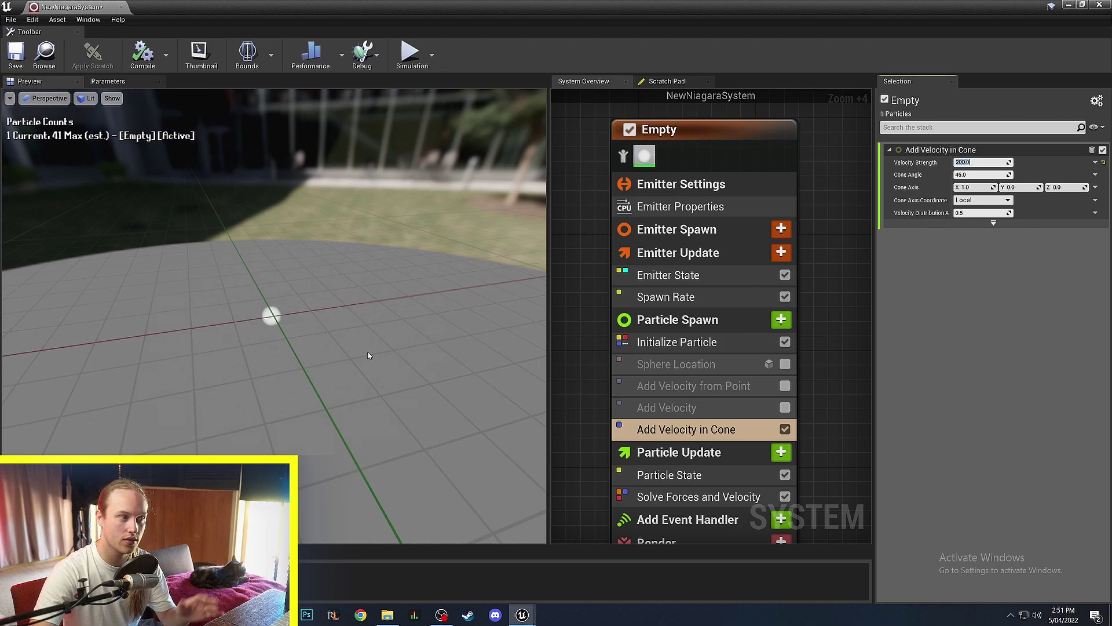
{"action": "left_click_drag", "start_coordinate": [367, 355], "coordinate": [434, 353]}
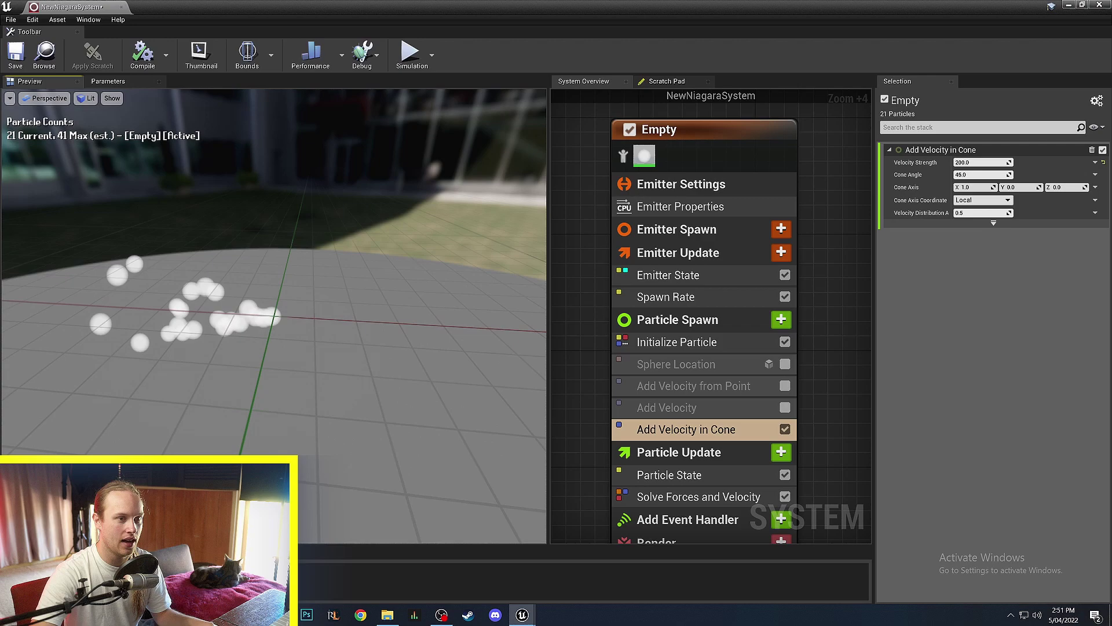
Set the Cone Axis to X 0 and Z 1 and the Velocity Distribution Along Cone Axis to 1, and inspect the cone.
{"action": "left_click_drag", "start_coordinate": [192, 350], "coordinate": [241, 349]}
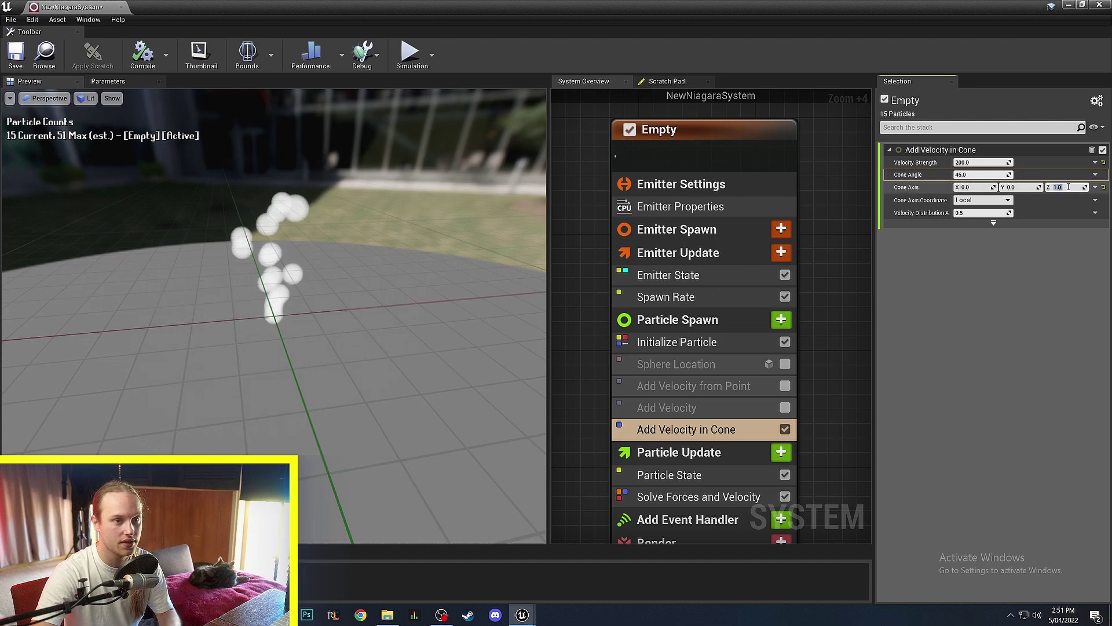
{"action": "left_click_drag", "start_coordinate": [375, 410], "coordinate": [315, 404]}
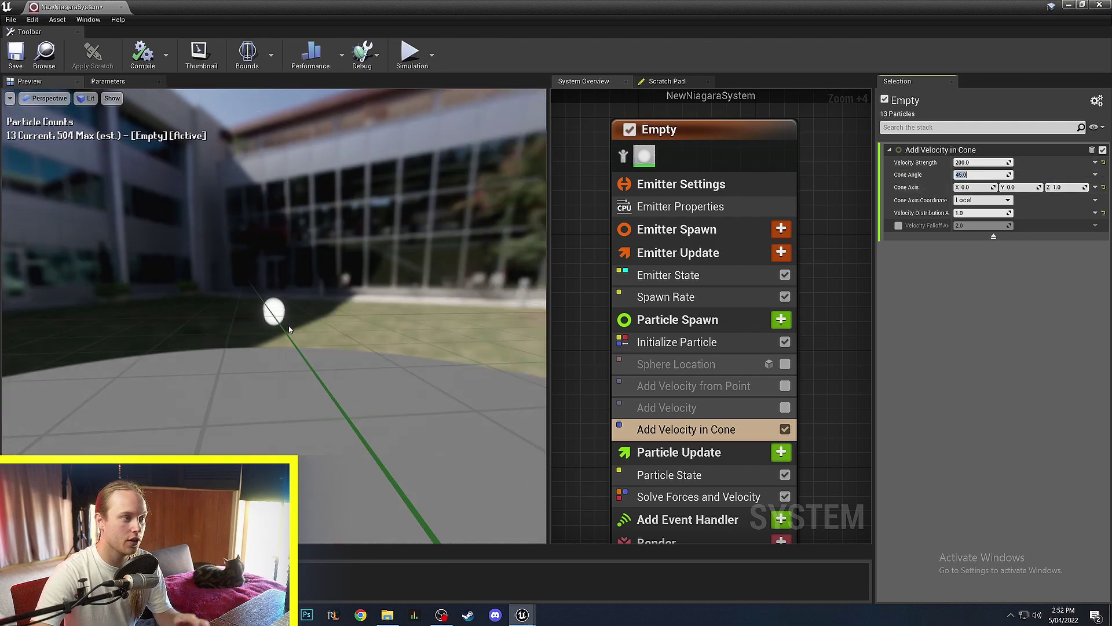
{"action": "left_click_drag", "start_coordinate": [308, 319], "coordinate": [371, 429]}
{"action": "scroll", "coordinate": [293, 313], "scroll_direction": "down", "scroll_amount": 5}
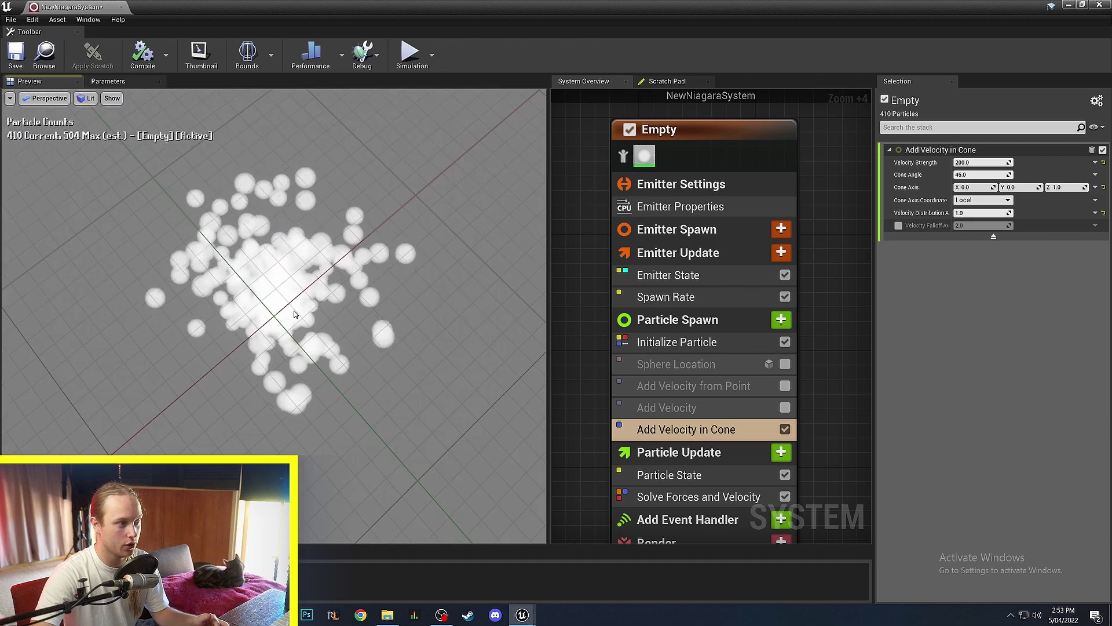
{"action": "left_click_drag", "start_coordinate": [293, 313], "coordinate": [298, 214]}
{"action": "left_click_drag", "start_coordinate": [307, 347], "coordinate": [249, 334]}
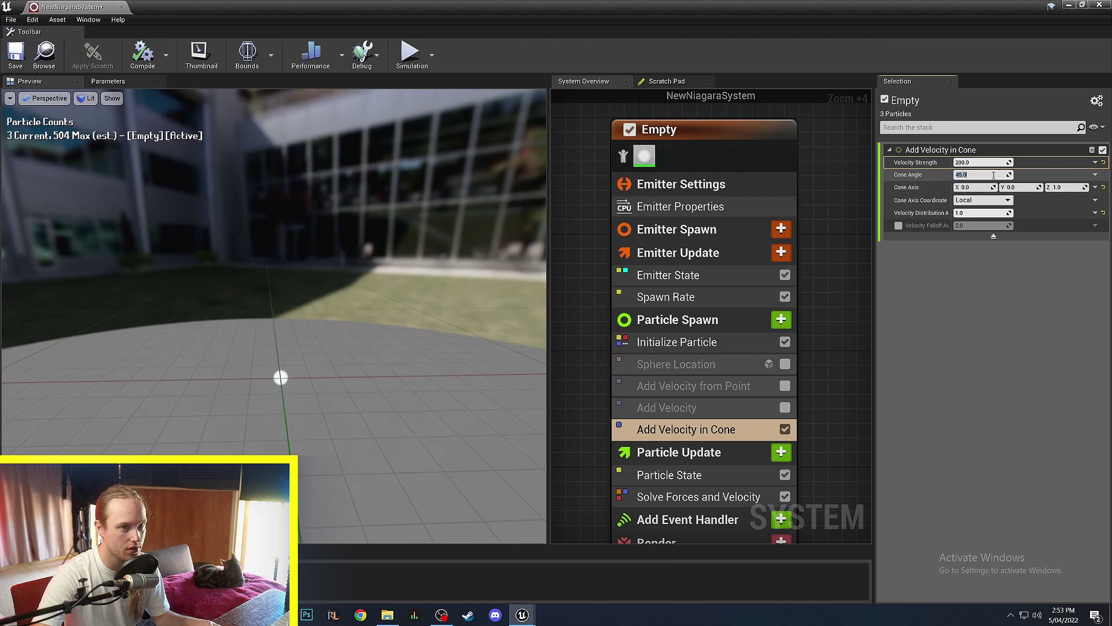
Set the Cone Angle to 90 and read the description of Velocity Distribution Along Cone Axis, widening the property name column.
{"action": "left_click_drag", "start_coordinate": [277, 374], "coordinate": [258, 384]}
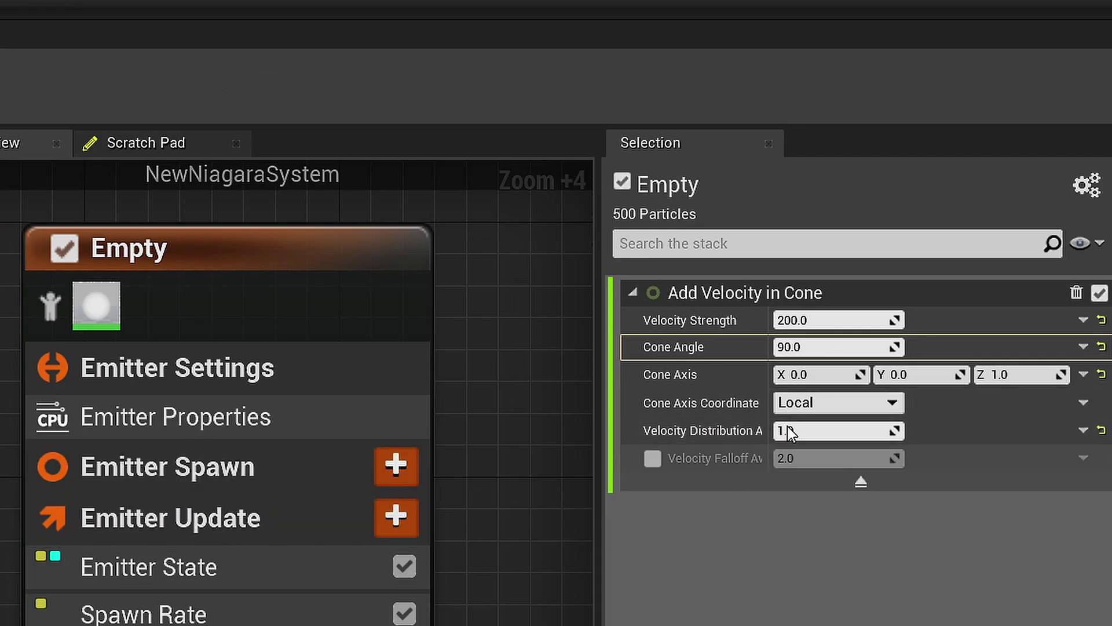
{"action": "mouse_move", "coordinate": [920, 215]}
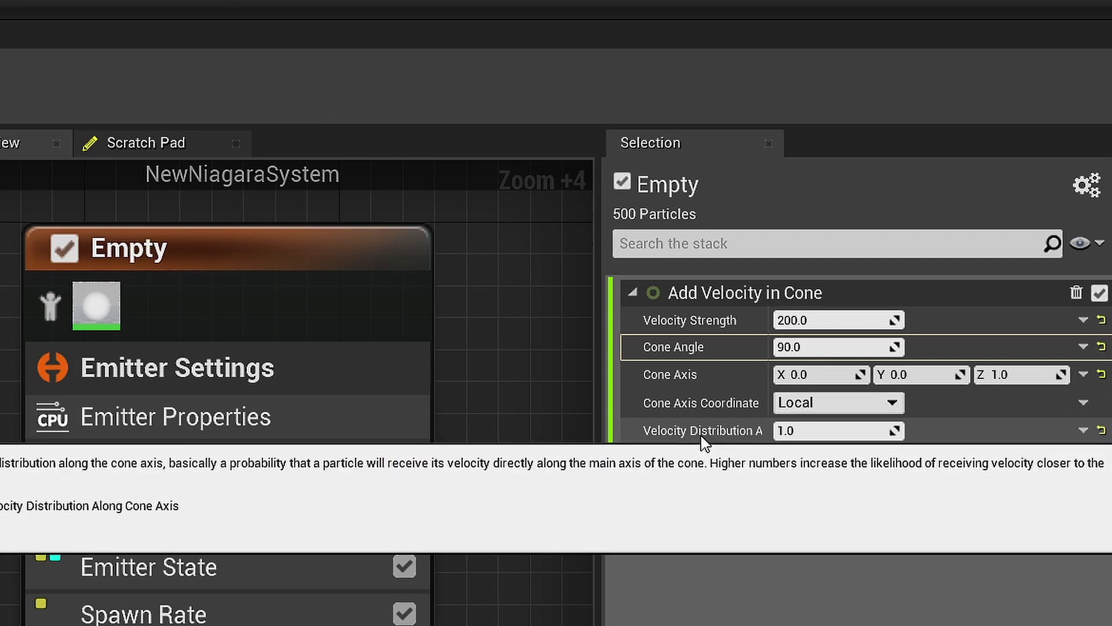
{"action": "left_click_drag", "start_coordinate": [769, 431], "coordinate": [847, 434]}
{"action": "mouse_move", "coordinate": [775, 440]}
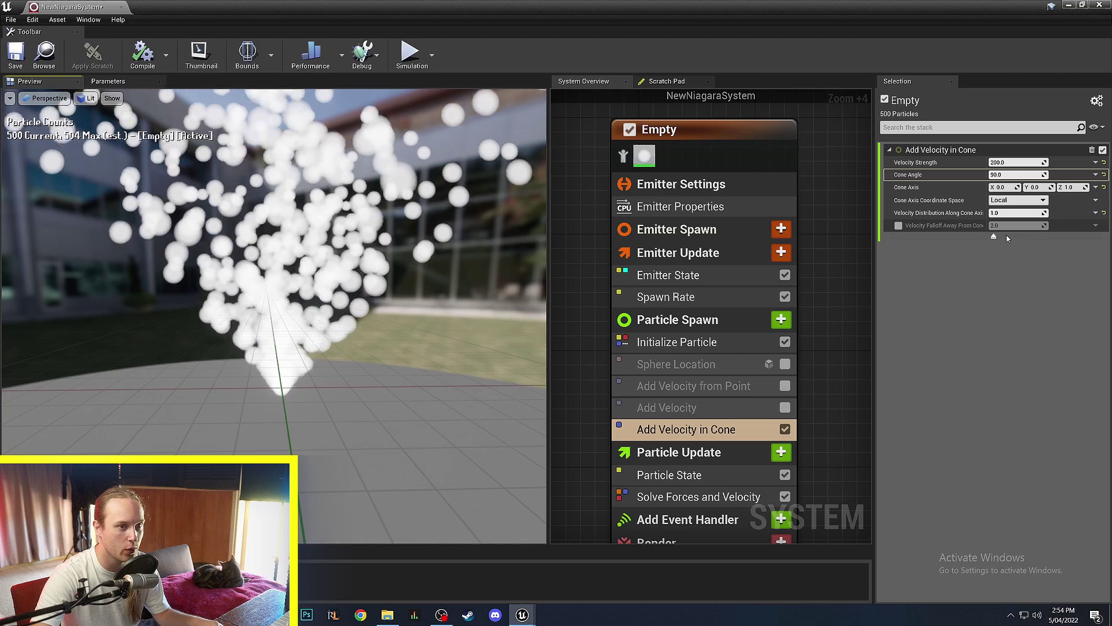
Try a Velocity Distribution Along Cone Axis of 5 and inspect the particle stream.
{"action": "left_click", "coordinate": [1011, 213]}
{"action": "type", "text": "5"}
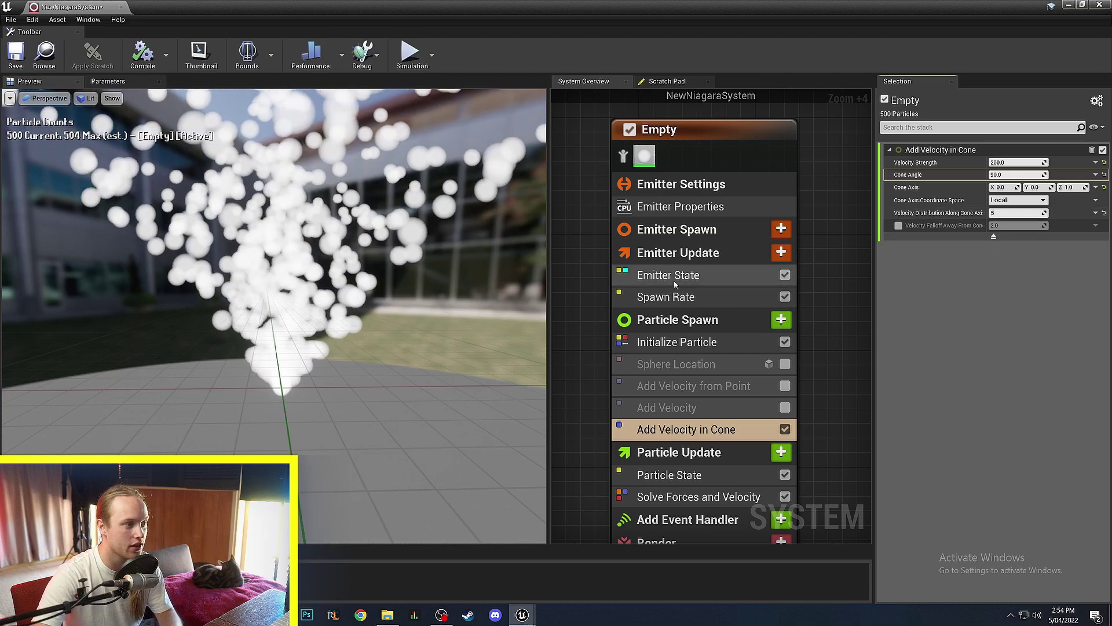
{"action": "key", "text": "Return"}
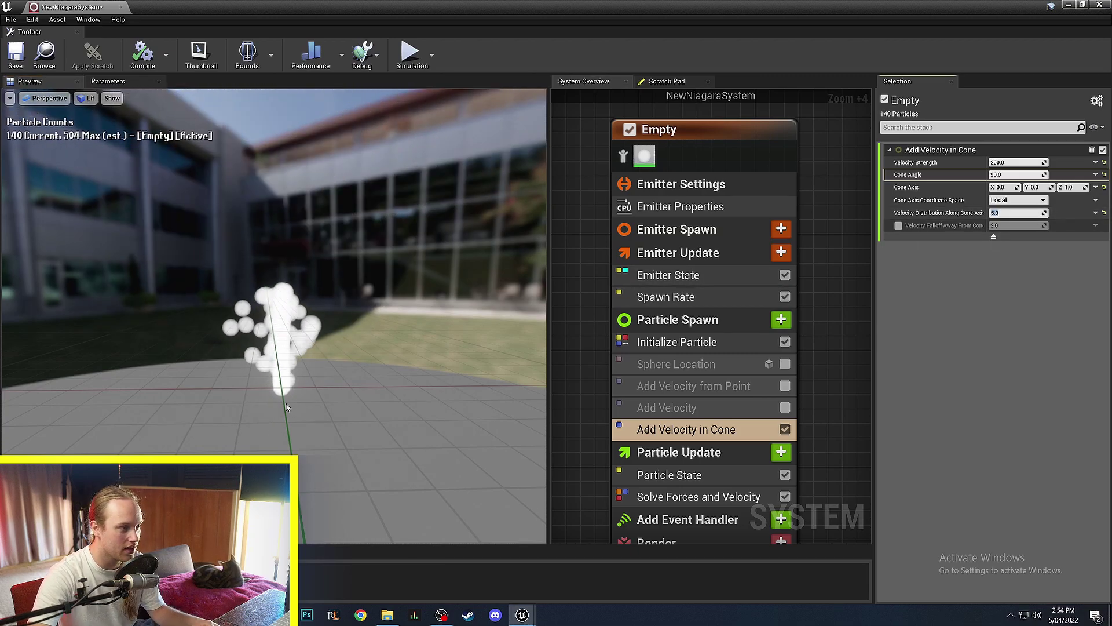
{"action": "left_click_drag", "start_coordinate": [286, 404], "coordinate": [289, 357]}
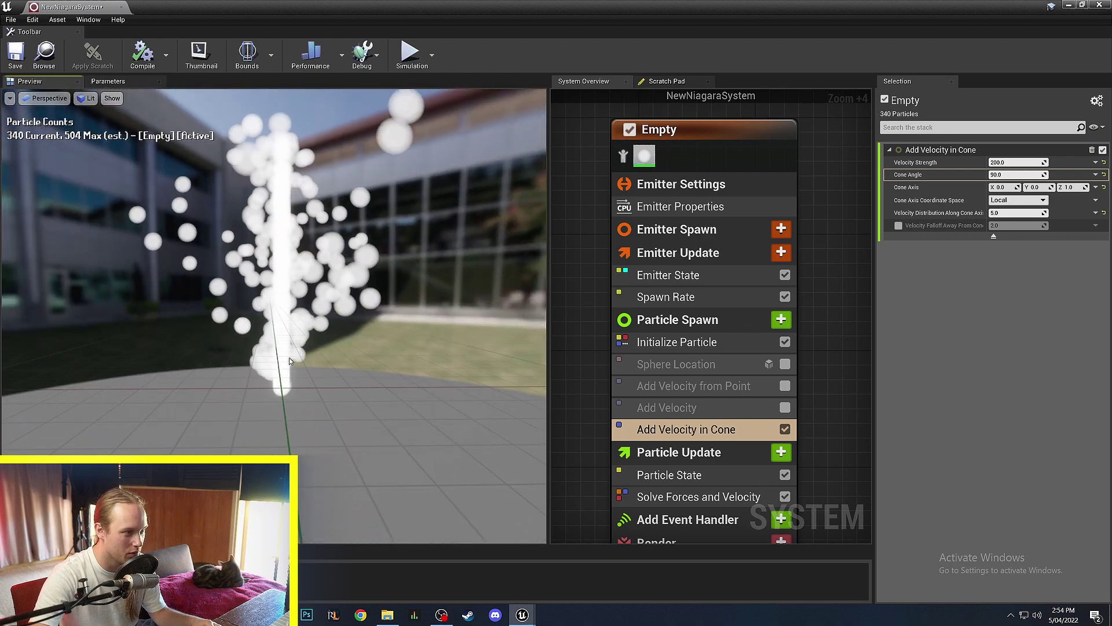
Set the Velocity Distribution Along Cone Axis to 0.5 and view the particle spread.
{"action": "left_click_drag", "start_coordinate": [277, 310], "coordinate": [285, 382]}
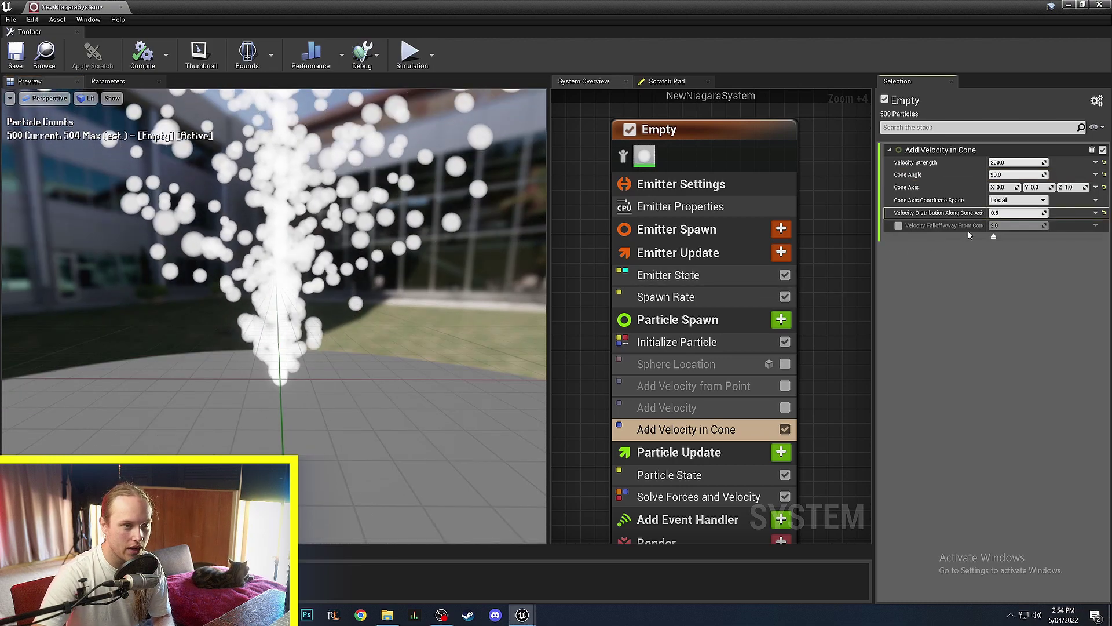
{"action": "left_click", "coordinate": [1003, 213]}
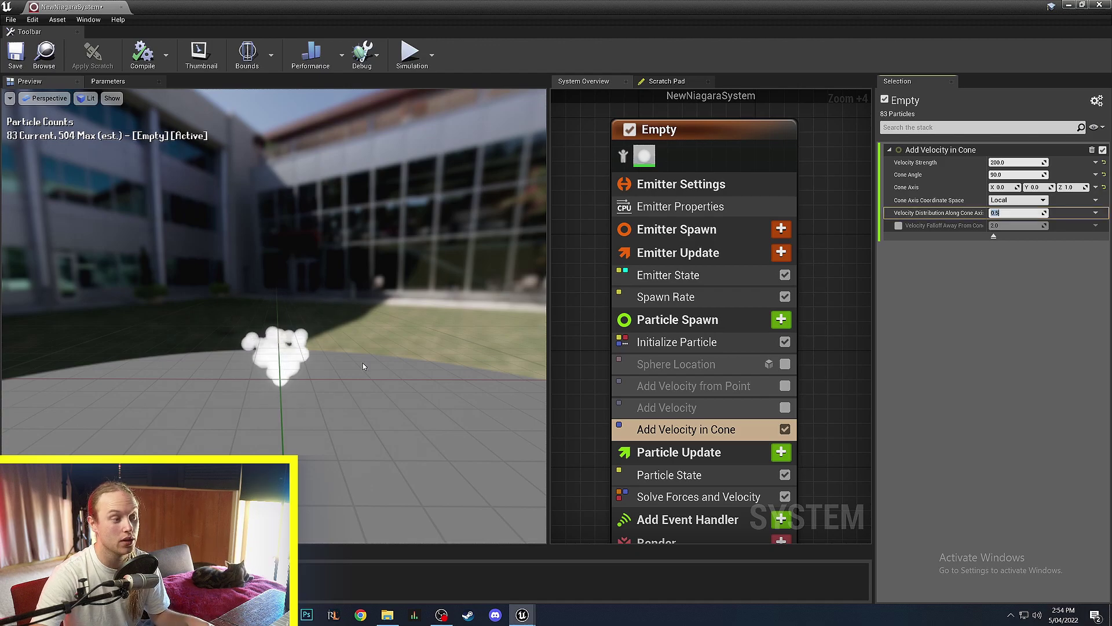
Inspect the particle spread from above and from the side, and set the Velocity Distribution Along Cone Axis to 1.
{"action": "left_click_drag", "start_coordinate": [281, 358], "coordinate": [278, 443]}
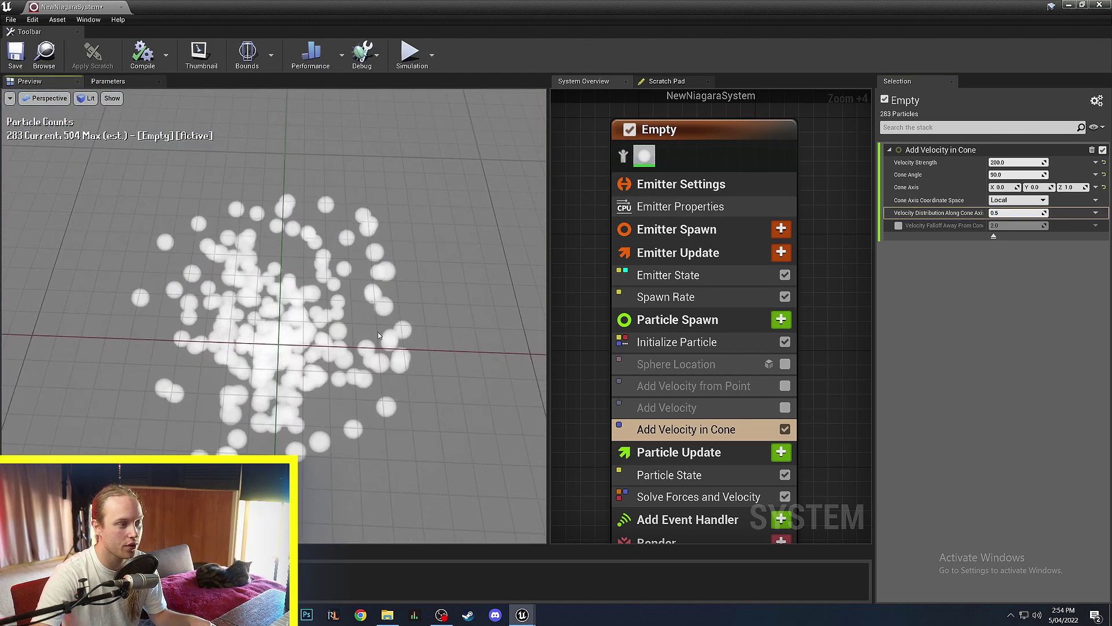
{"action": "left_click_drag", "start_coordinate": [164, 392], "coordinate": [307, 378]}
{"action": "left_click", "coordinate": [1023, 213]}
{"action": "type", "text": "1"}
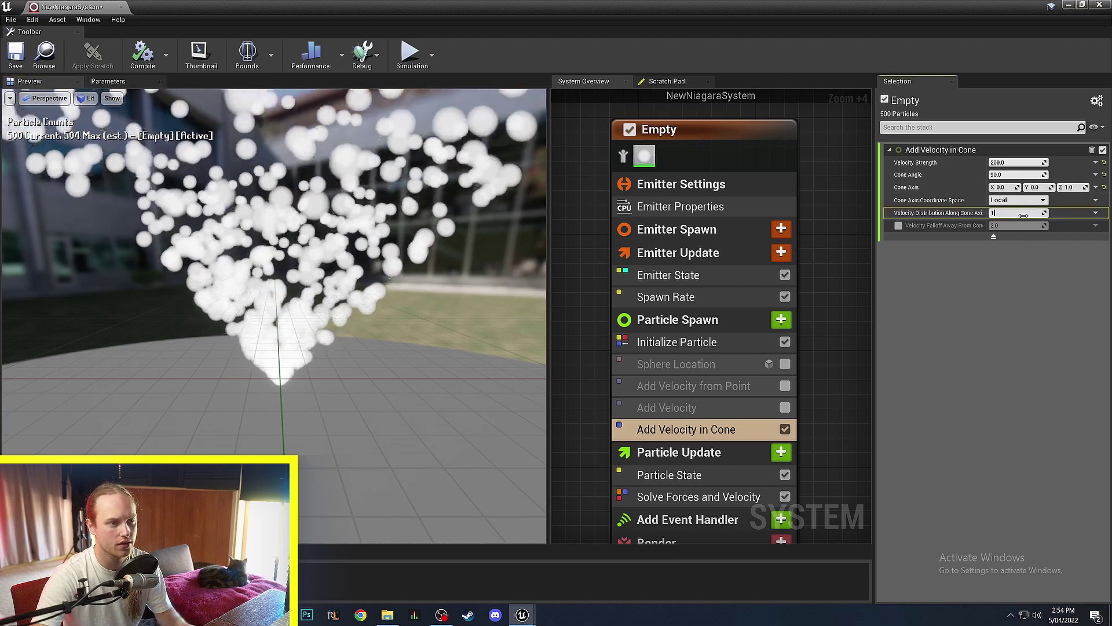
{"action": "key", "text": "Return"}
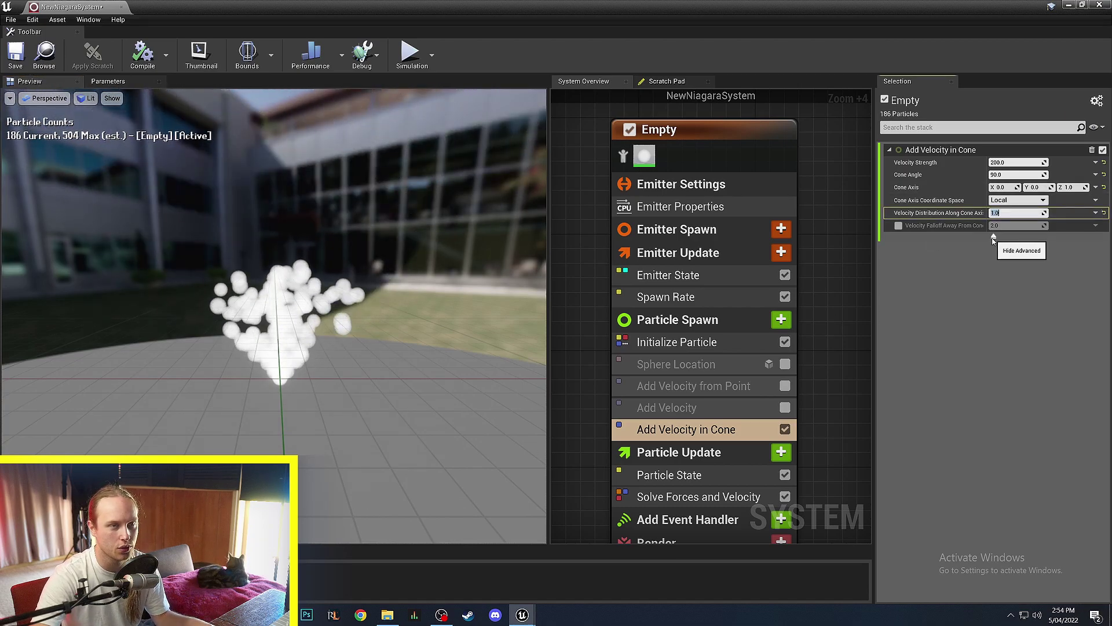
Enable Velocity Falloff Away From Cone Axis, inspect the particle stream, and set the falloff to 10.
{"action": "left_click", "coordinate": [898, 226]}
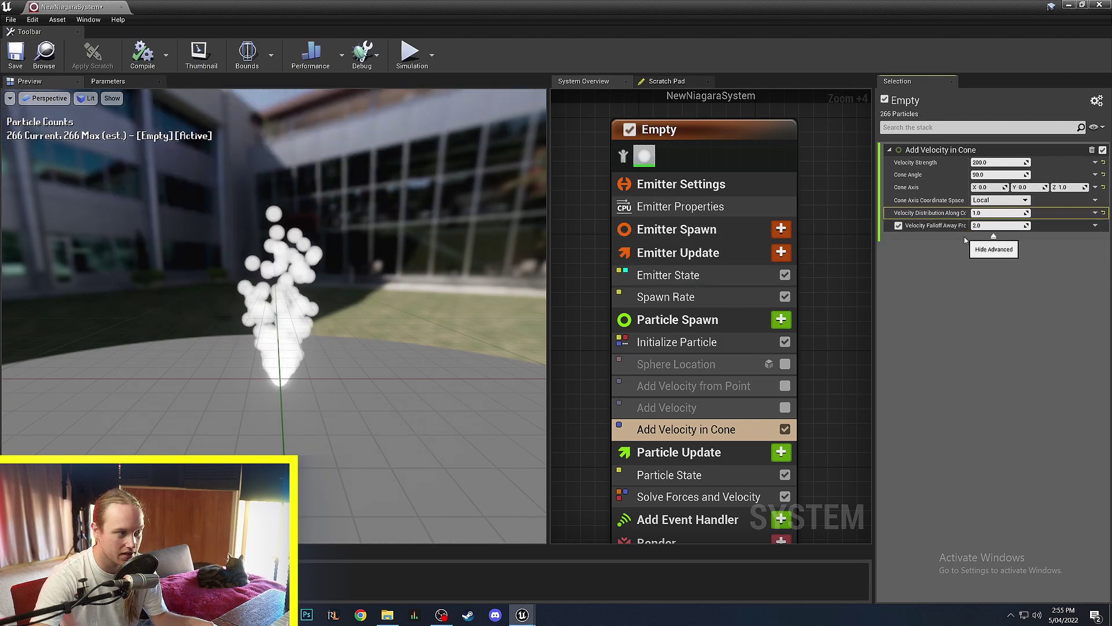
{"action": "left_click_drag", "start_coordinate": [418, 361], "coordinate": [390, 339]}
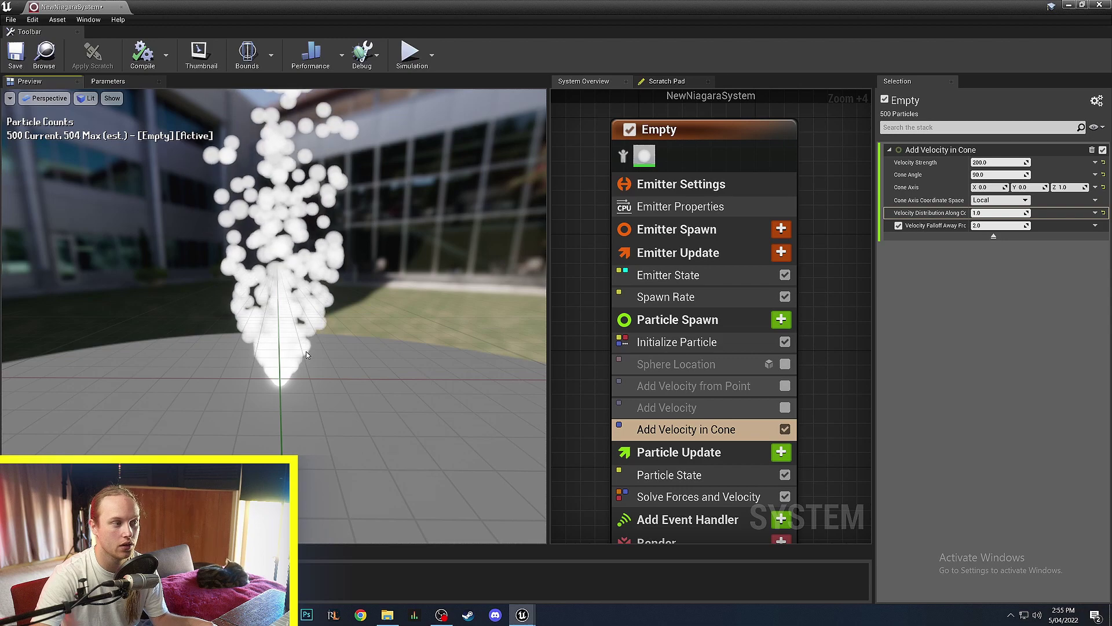
{"action": "left_click_drag", "start_coordinate": [270, 358], "coordinate": [280, 370]}
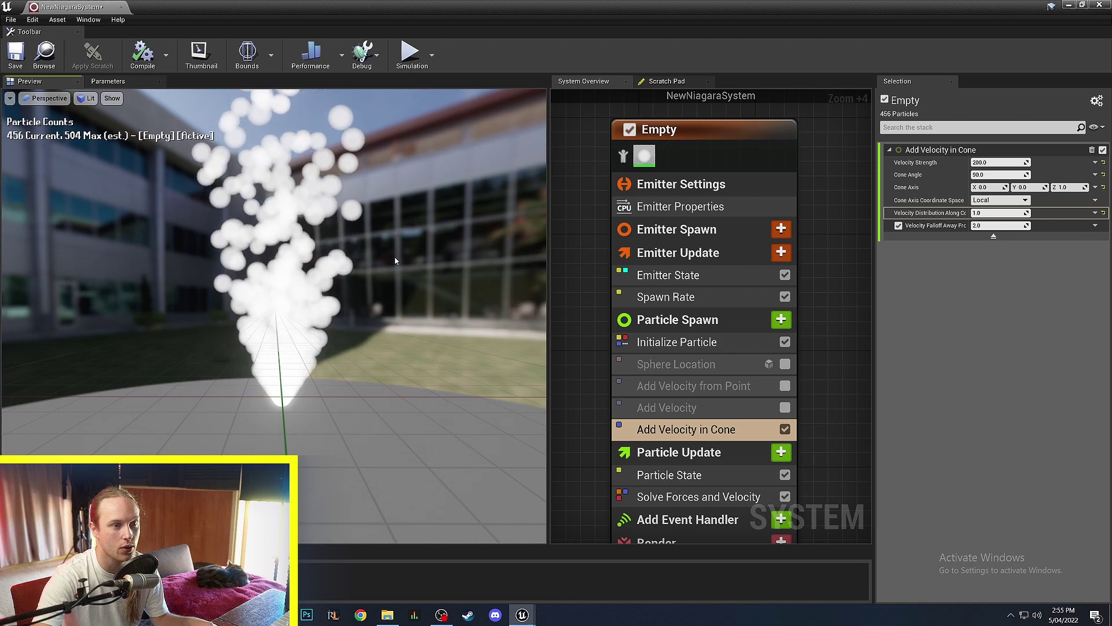
{"action": "left_click", "coordinate": [984, 225]}
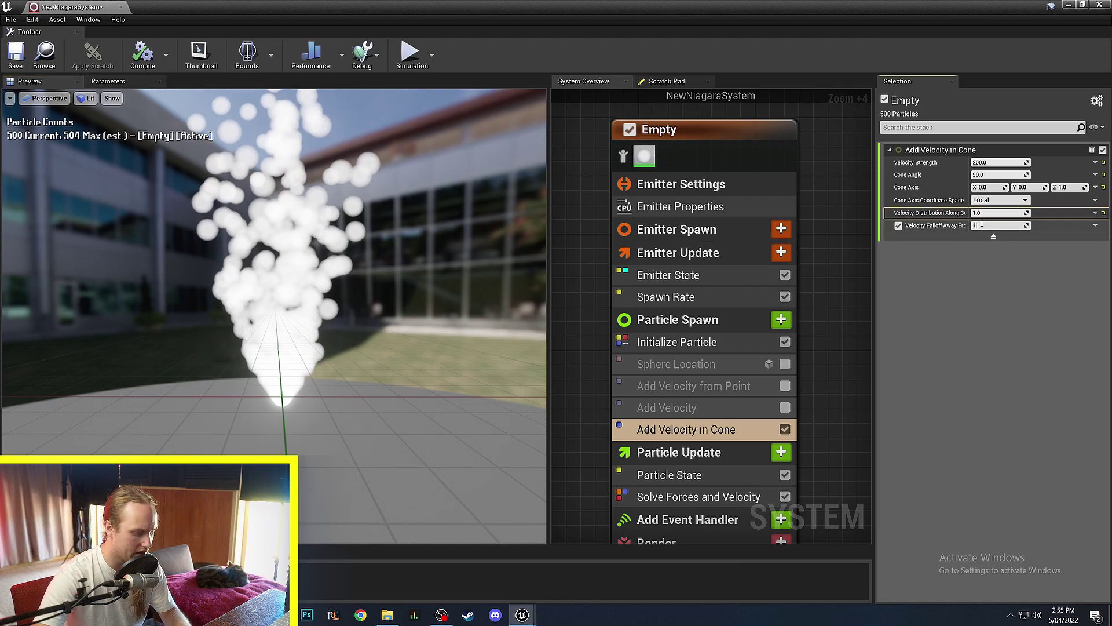
{"action": "type", "text": "10"}
{"action": "key", "text": "Return"}
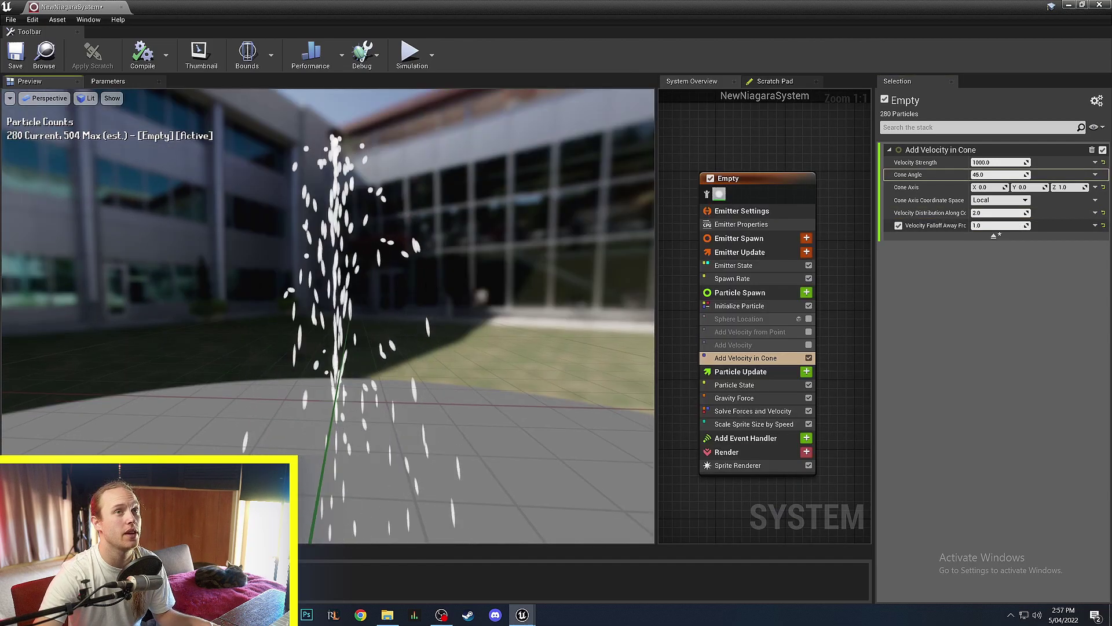
Inspect the particle fountain from several angles and open the Spawn Rate settings.
{"action": "left_click_drag", "start_coordinate": [525, 376], "coordinate": [547, 394]}
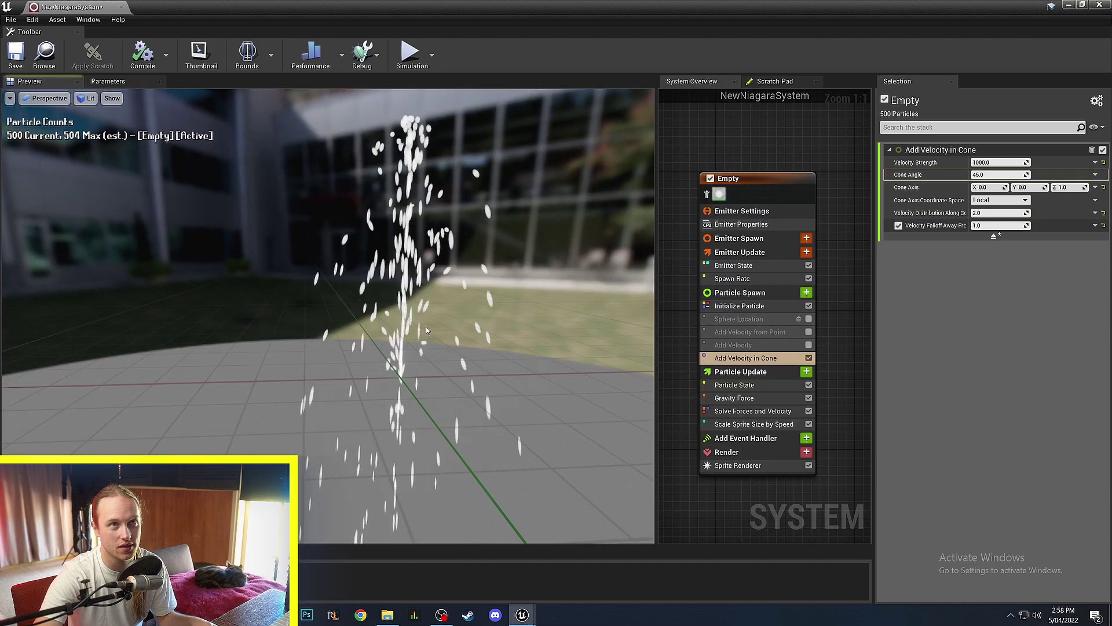
{"action": "middle_click_drag", "start_coordinate": [371, 327], "coordinate": [426, 328]}
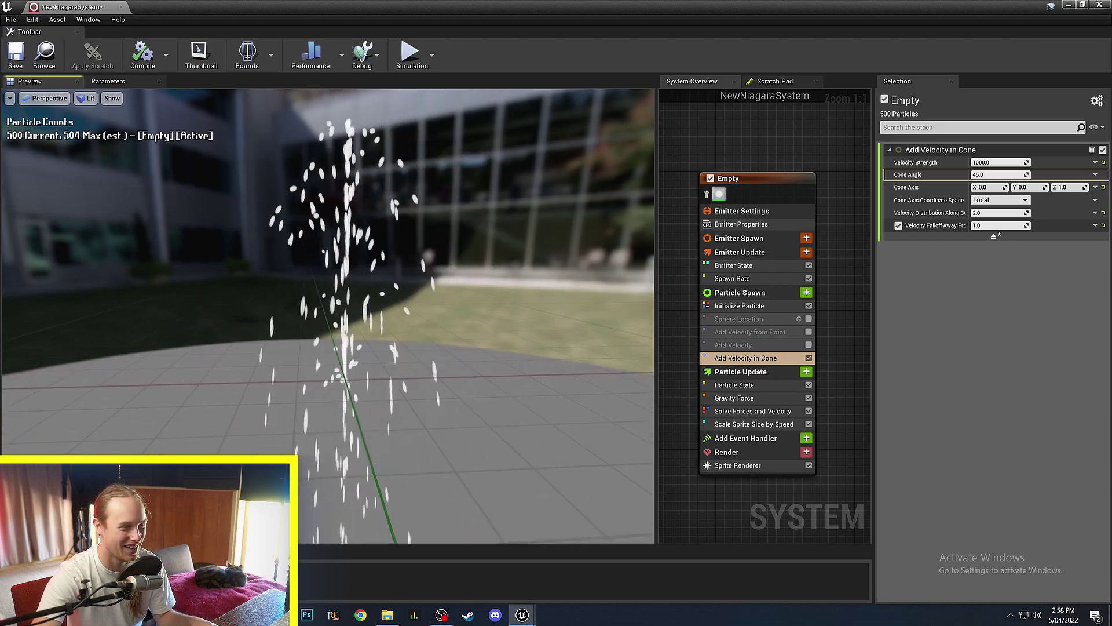
{"action": "left_click", "coordinate": [741, 278]}
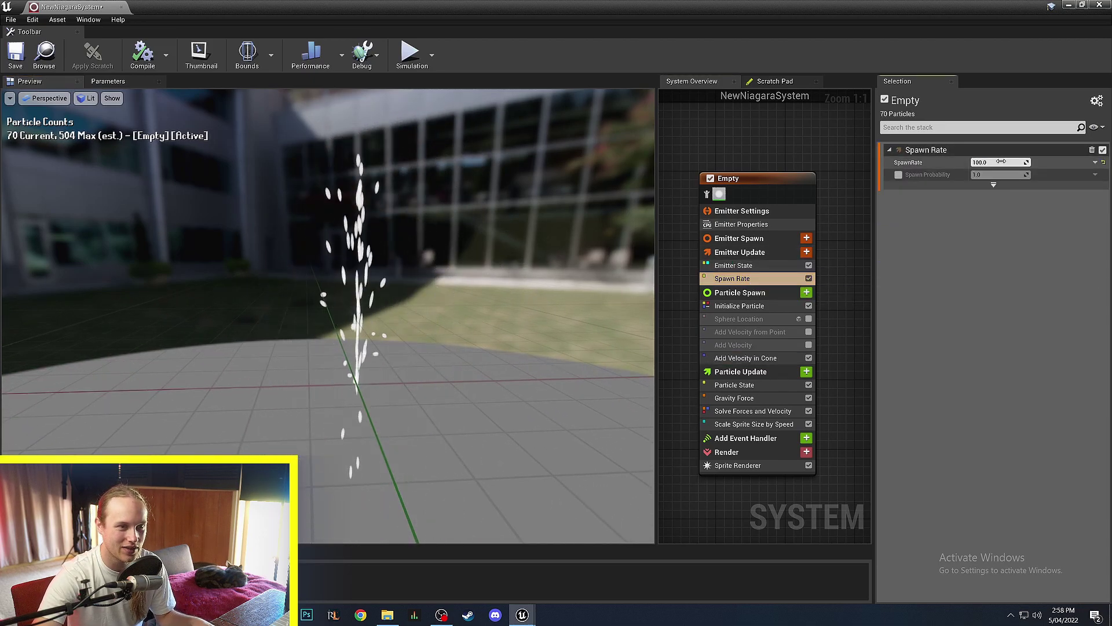
{"action": "left_click_drag", "start_coordinate": [388, 275], "coordinate": [368, 262]}
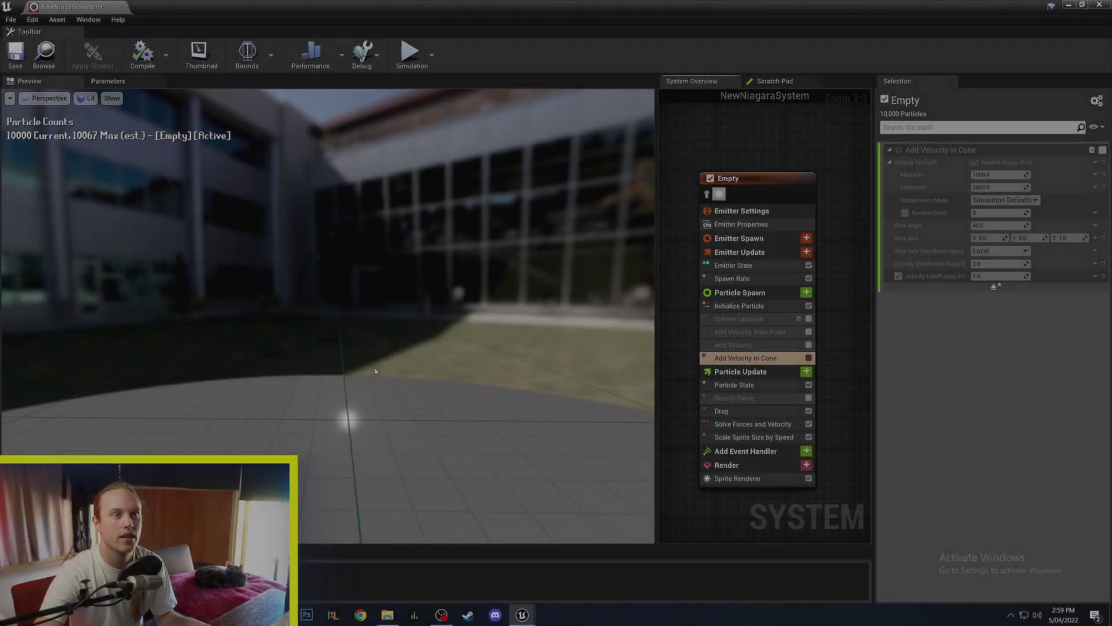
Add a Vortex Velocity module to Particle Spawn.
{"action": "left_click_drag", "start_coordinate": [374, 371], "coordinate": [371, 474]}
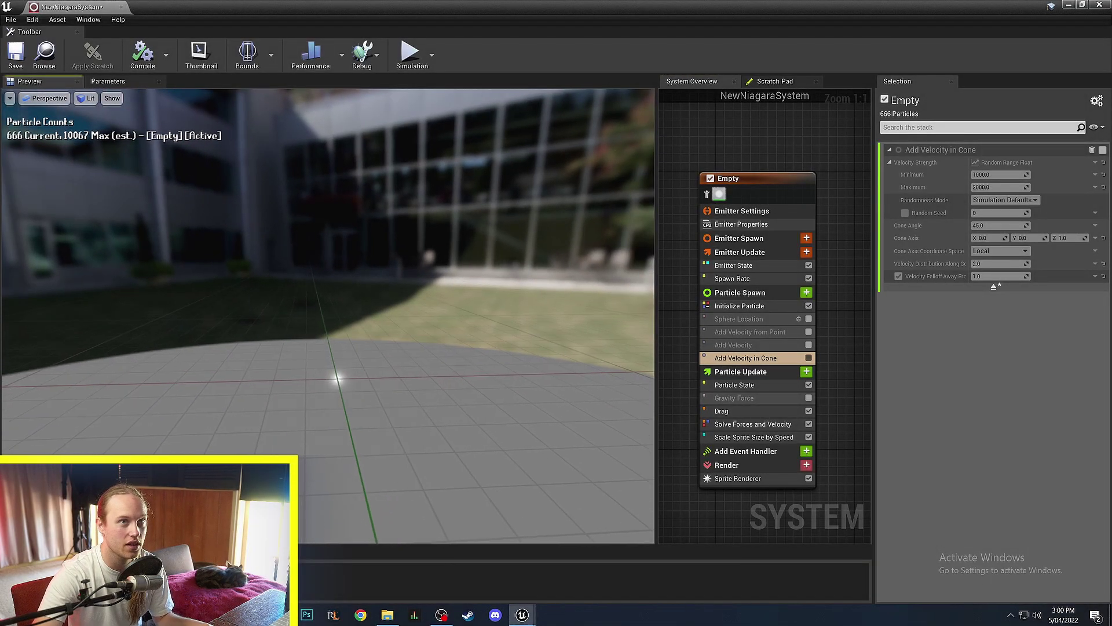
{"action": "left_click", "coordinate": [806, 293]}
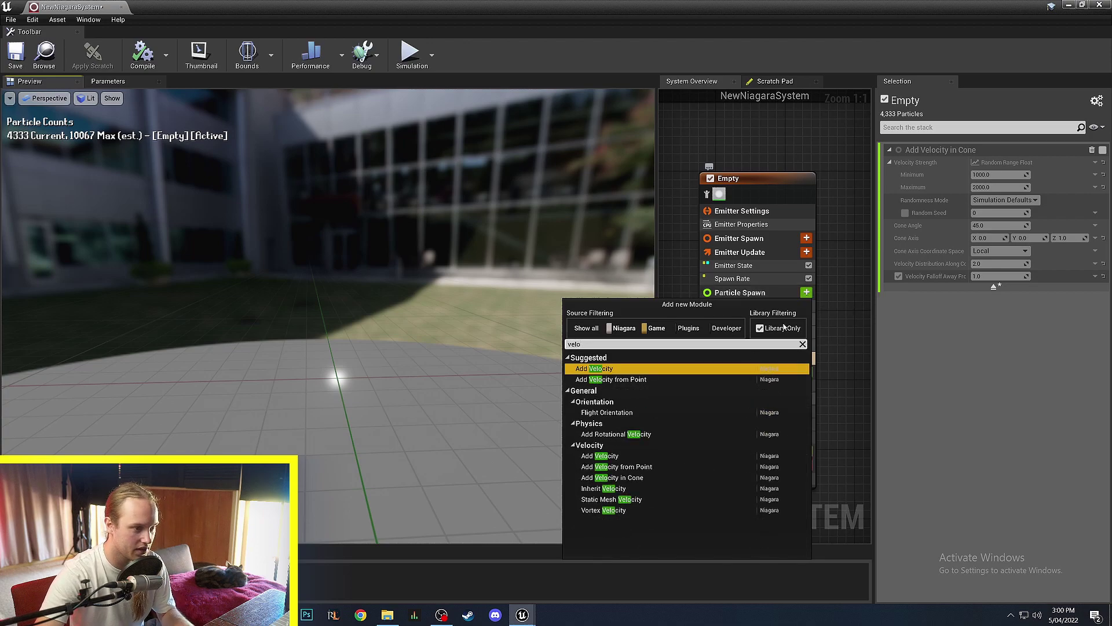
{"action": "left_click", "coordinate": [590, 510]}
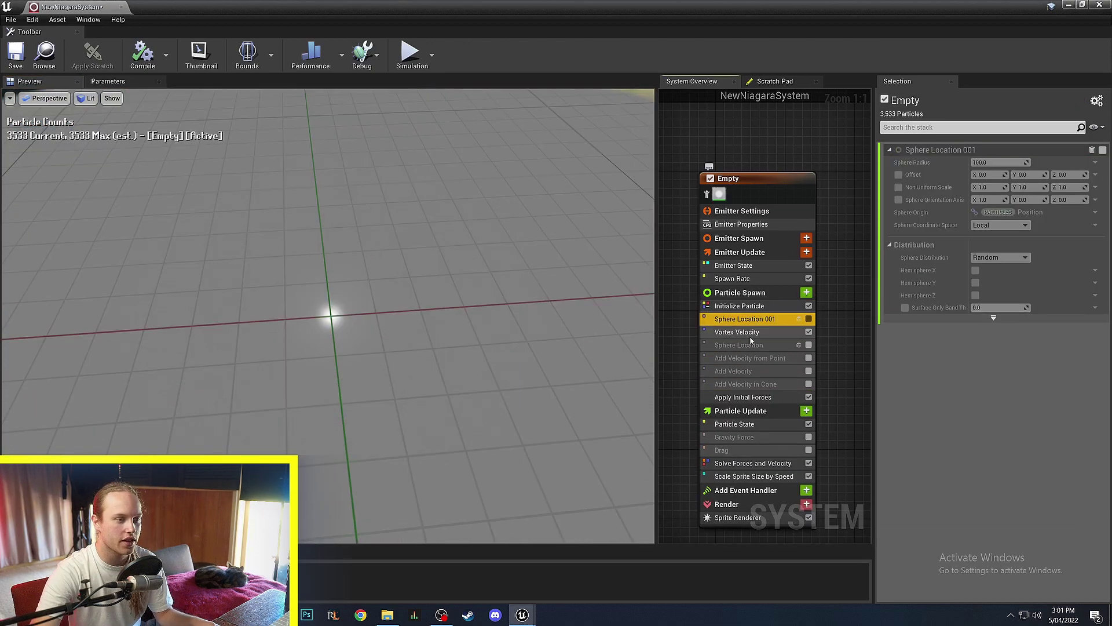
Open the Vortex Velocity settings and inspect the particles around the emitter origin.
{"action": "left_click", "coordinate": [749, 337]}
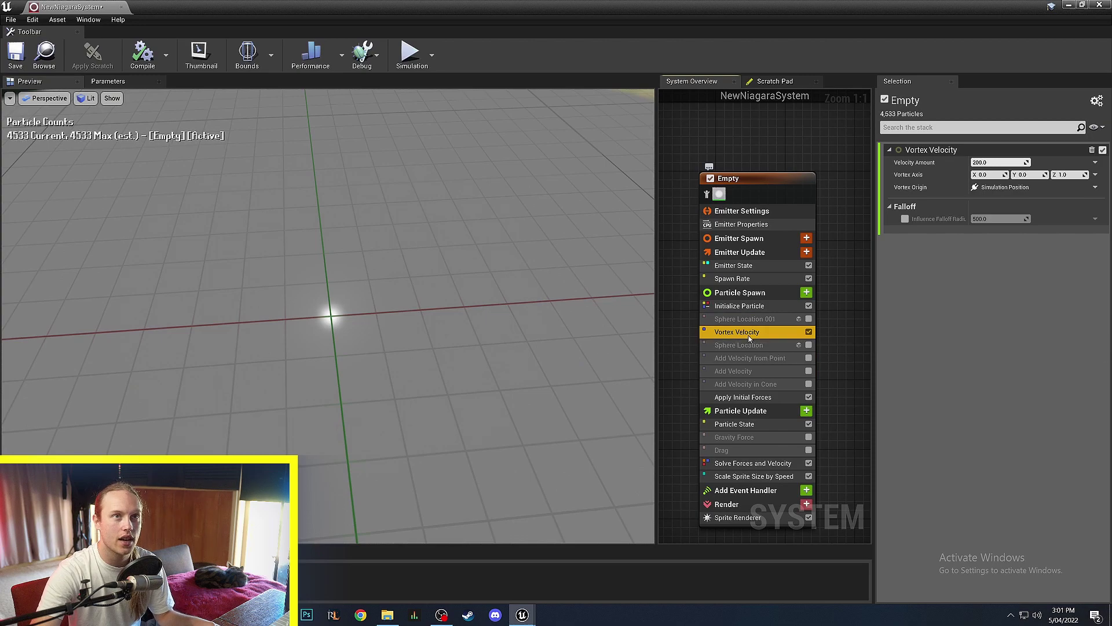
{"action": "scroll", "coordinate": [760, 351], "scroll_direction": "up", "scroll_amount": 2}
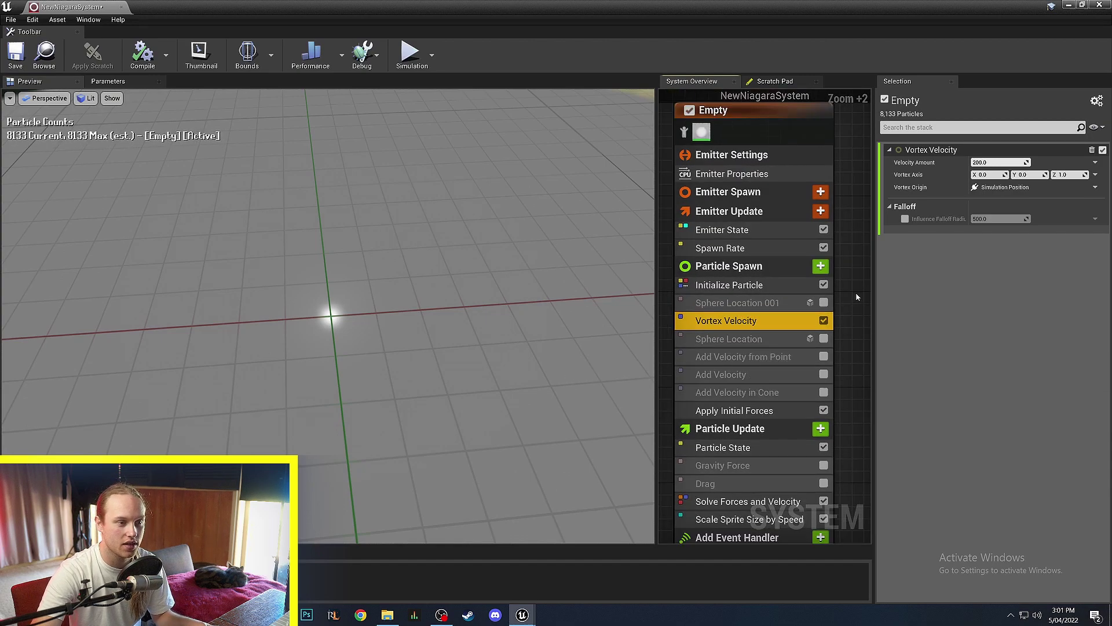
{"action": "right_click_drag", "start_coordinate": [858, 285], "coordinate": [895, 276]}
{"action": "left_click_drag", "start_coordinate": [368, 406], "coordinate": [367, 358]}
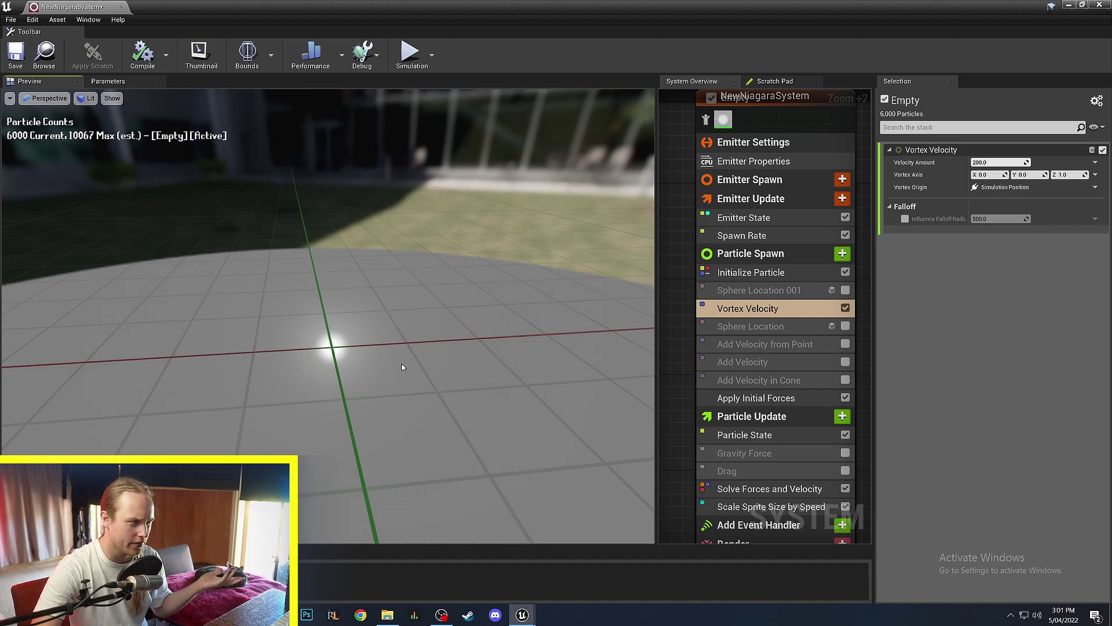
Enable the Sphere Location 001 module and inspect the swirling particles around the sphere from above.
{"action": "left_click", "coordinate": [759, 290]}
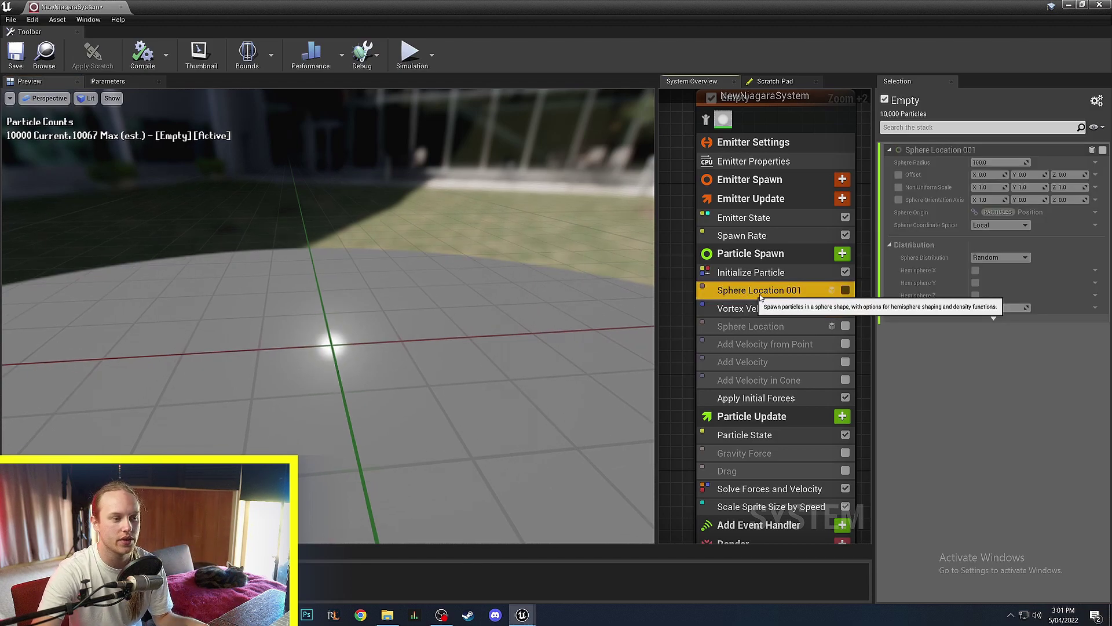
{"action": "left_click", "coordinate": [845, 290]}
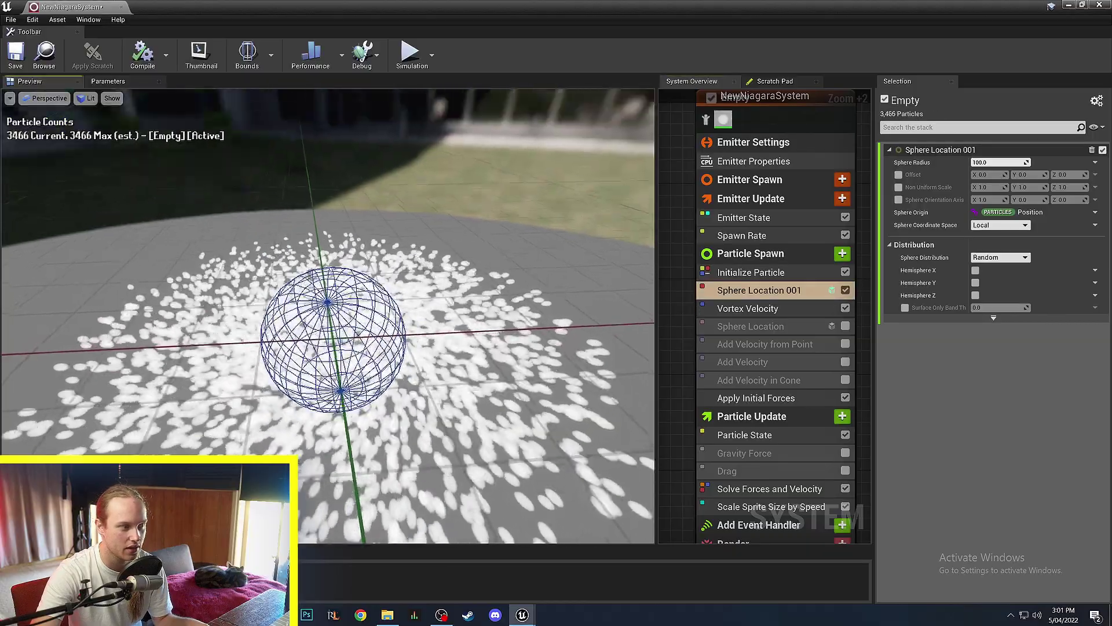
{"action": "left_click_drag", "start_coordinate": [448, 249], "coordinate": [448, 324]}
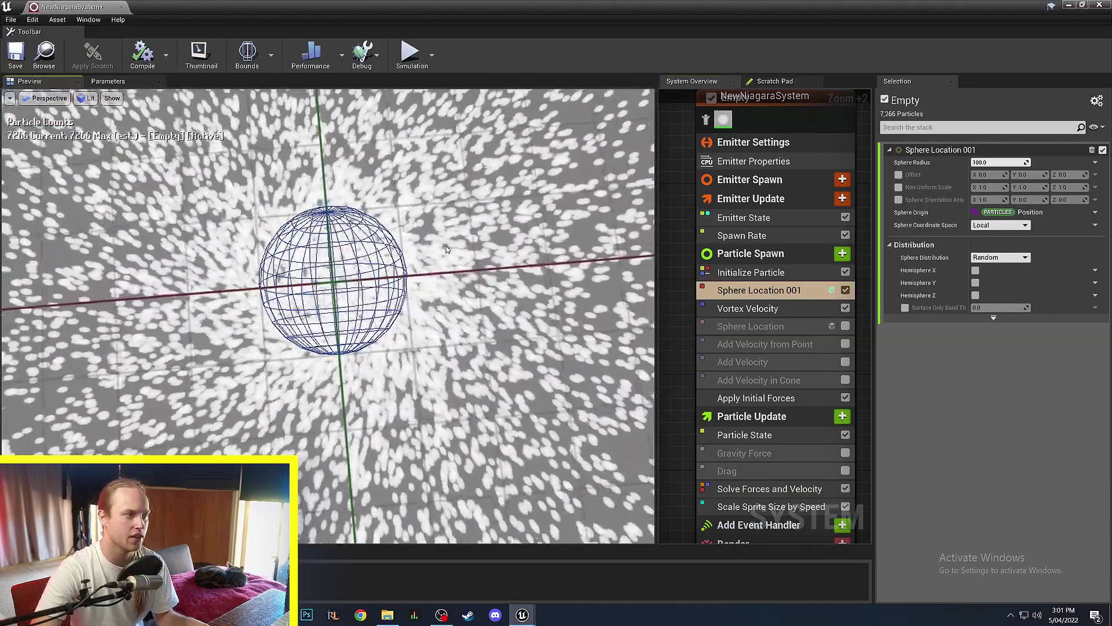
{"action": "left_click_drag", "start_coordinate": [447, 249], "coordinate": [443, 267]}
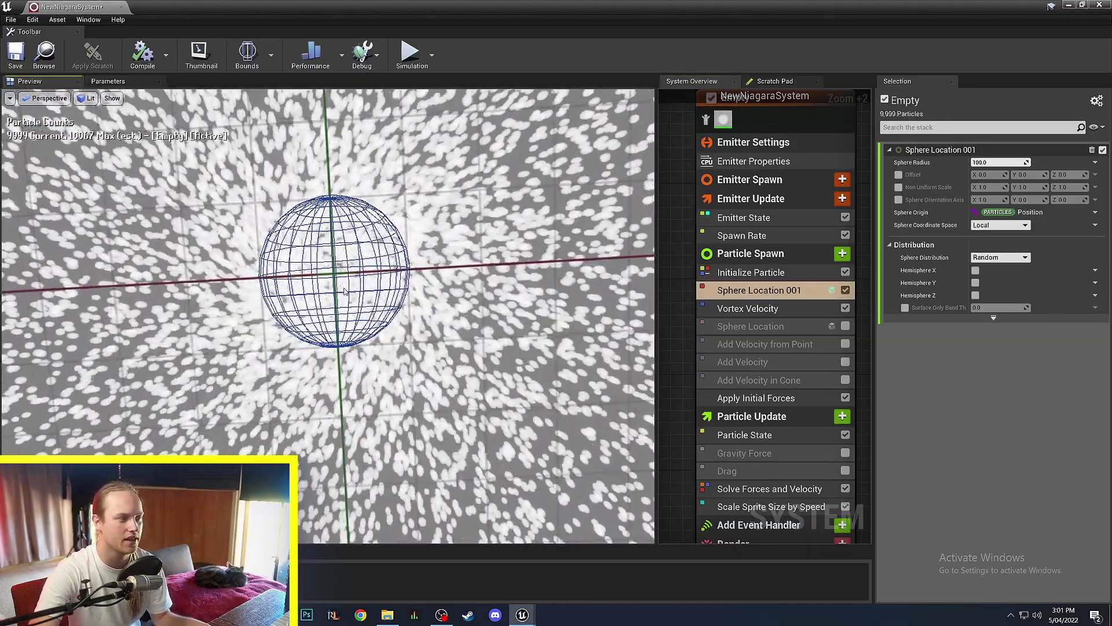
{"action": "left_click_drag", "start_coordinate": [344, 291], "coordinate": [334, 273]}
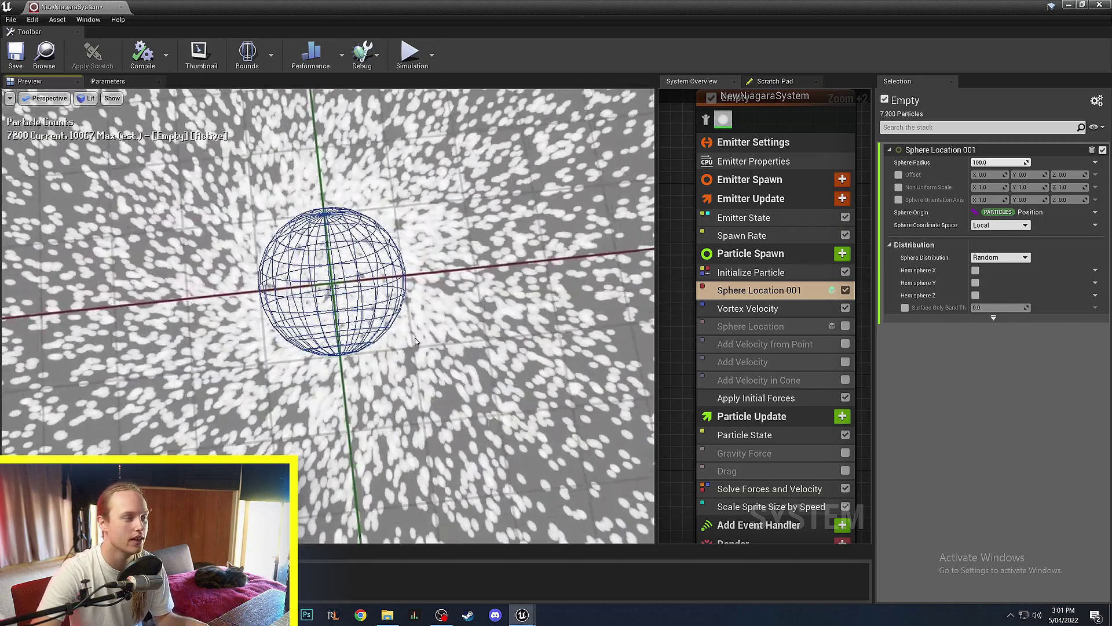
Try a Vortex Axis of X 1 and Z 0 for Vortex Velocity and inspect the rotation from the side.
{"action": "left_click", "coordinate": [747, 309]}
{"action": "left_click", "coordinate": [989, 202]}
{"action": "type", "text": "1"}
{"action": "key", "text": "Return"}
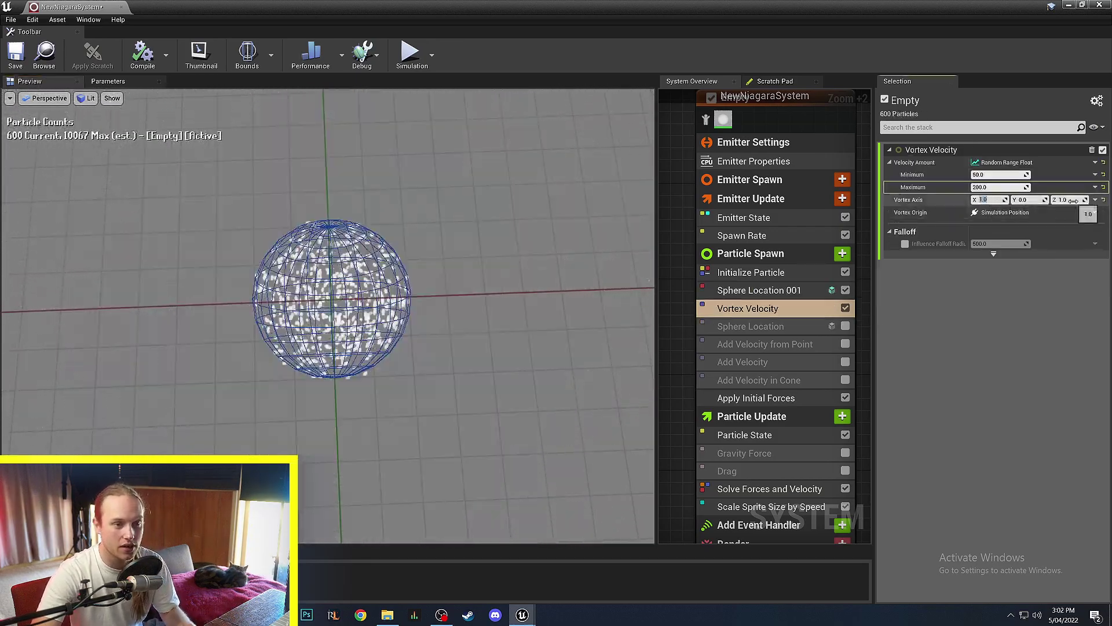
{"action": "left_click_drag", "start_coordinate": [403, 457], "coordinate": [499, 360]}
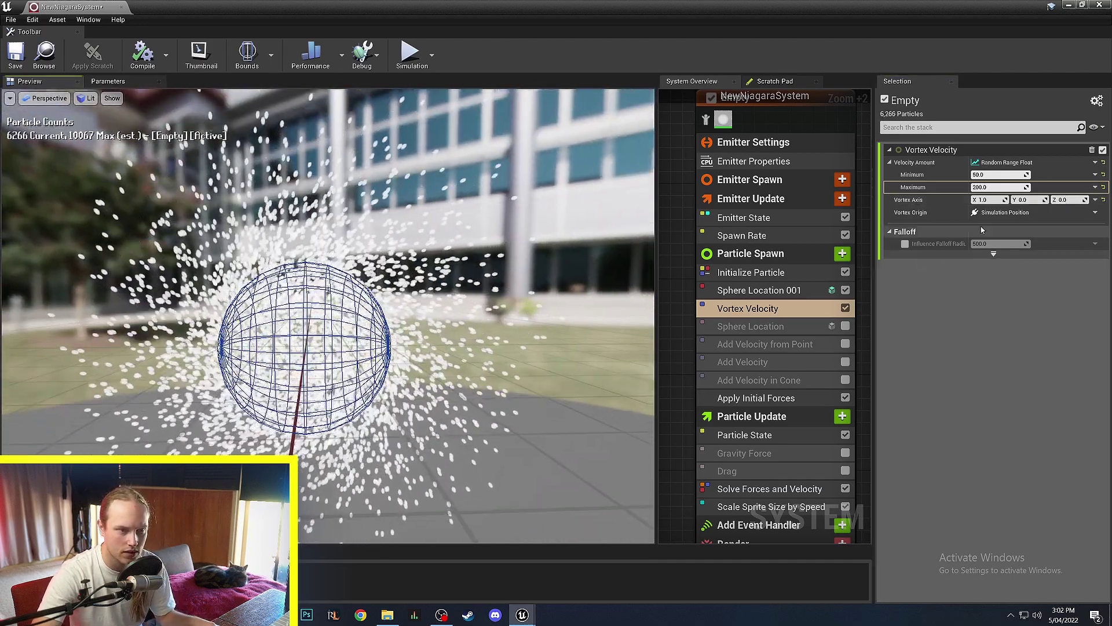
Enable the Influence Falloff Radius in Vortex Velocity's advanced falloff options and open the Influence Falloff Exponent for editing.
{"action": "left_click", "coordinate": [993, 253]}
{"action": "left_click", "coordinate": [904, 269]}
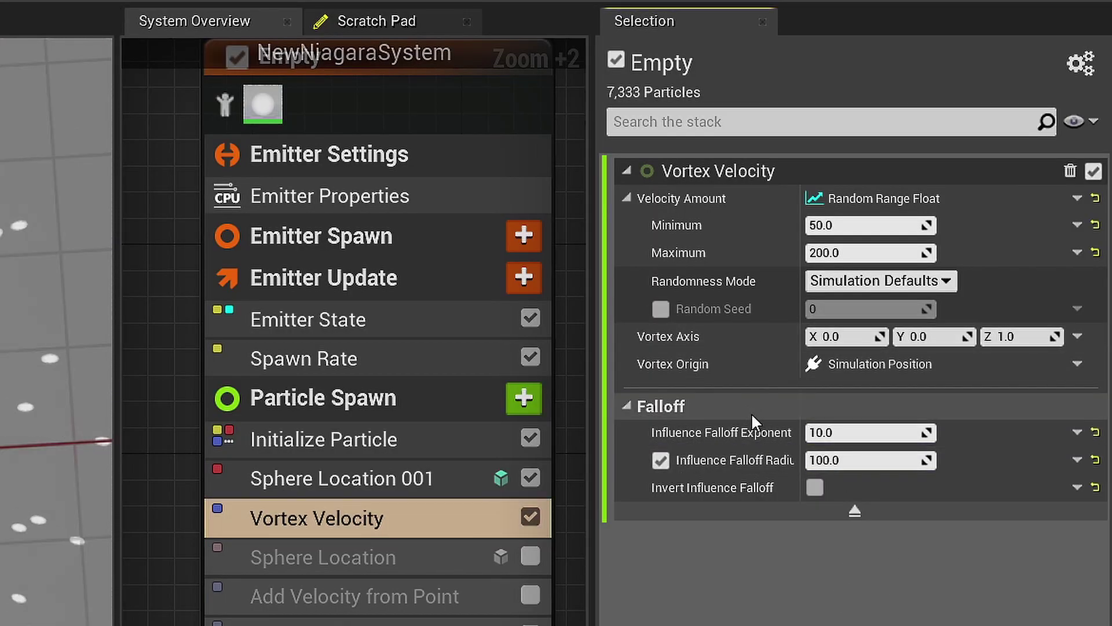
{"action": "left_click", "coordinate": [850, 432]}
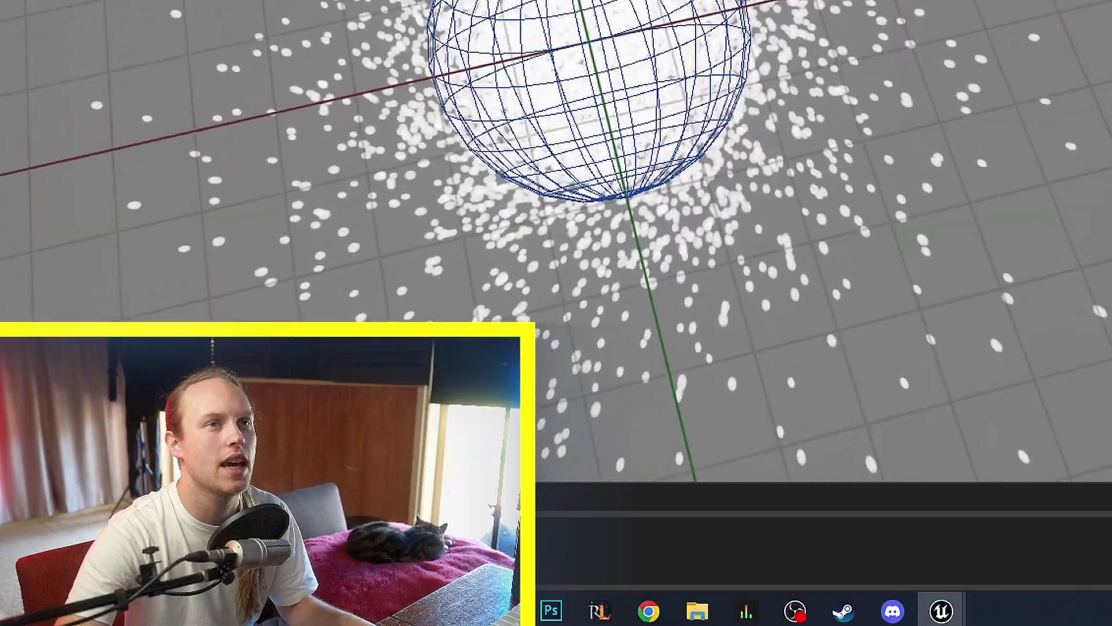
{"action": "left_click_drag", "start_coordinate": [695, 261], "coordinate": [707, 189]}
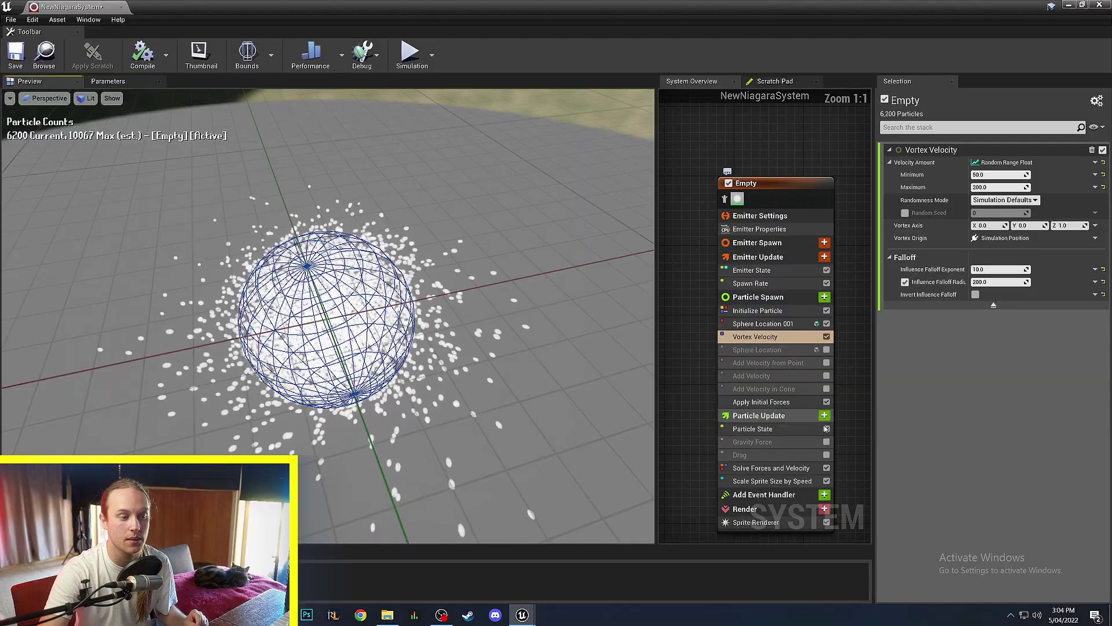
Search for force modules, add a Vortex Force to Particle Update and place it above Drag.
{"action": "scroll", "coordinate": [860, 422], "scroll_direction": "up", "scroll_amount": 4}
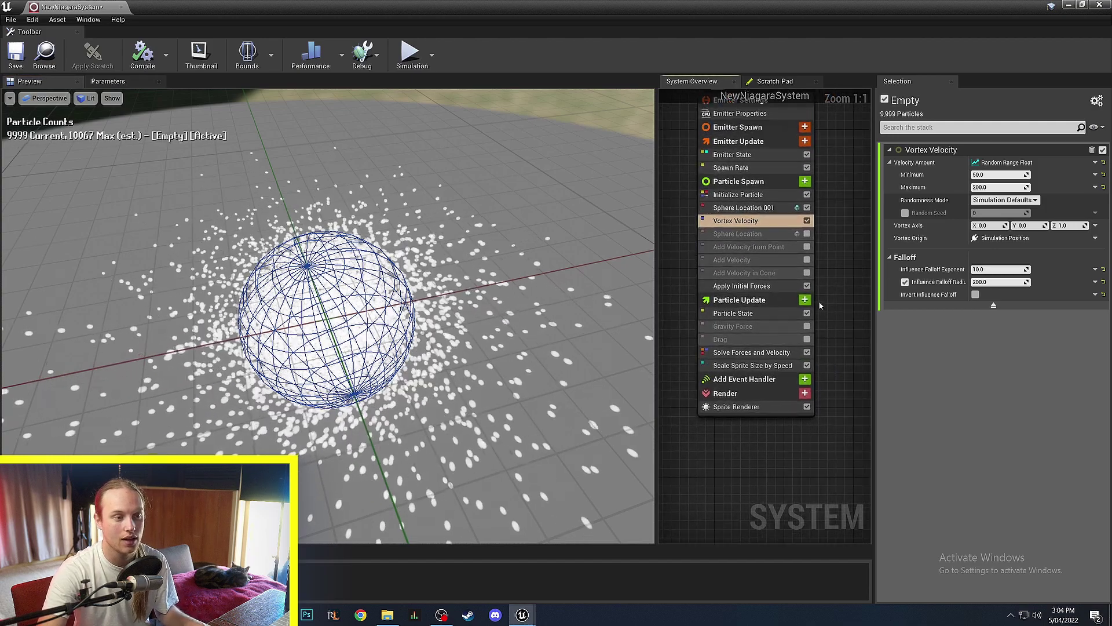
{"action": "right_click_drag", "start_coordinate": [798, 302], "coordinate": [867, 292]}
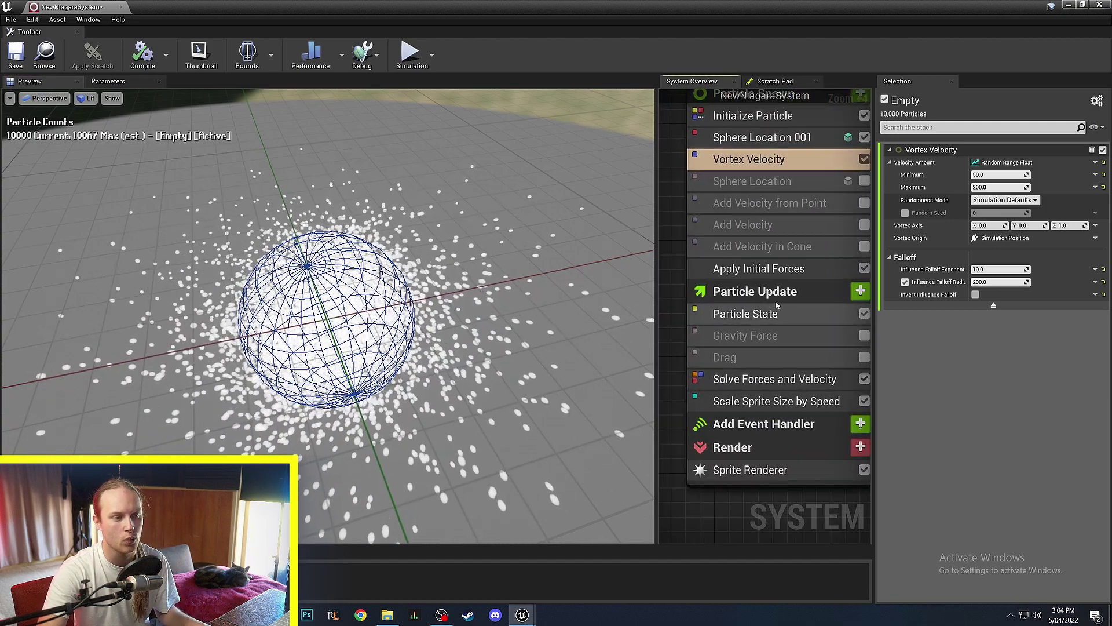
{"action": "left_click", "coordinate": [866, 291]}
{"action": "type", "text": "force"}
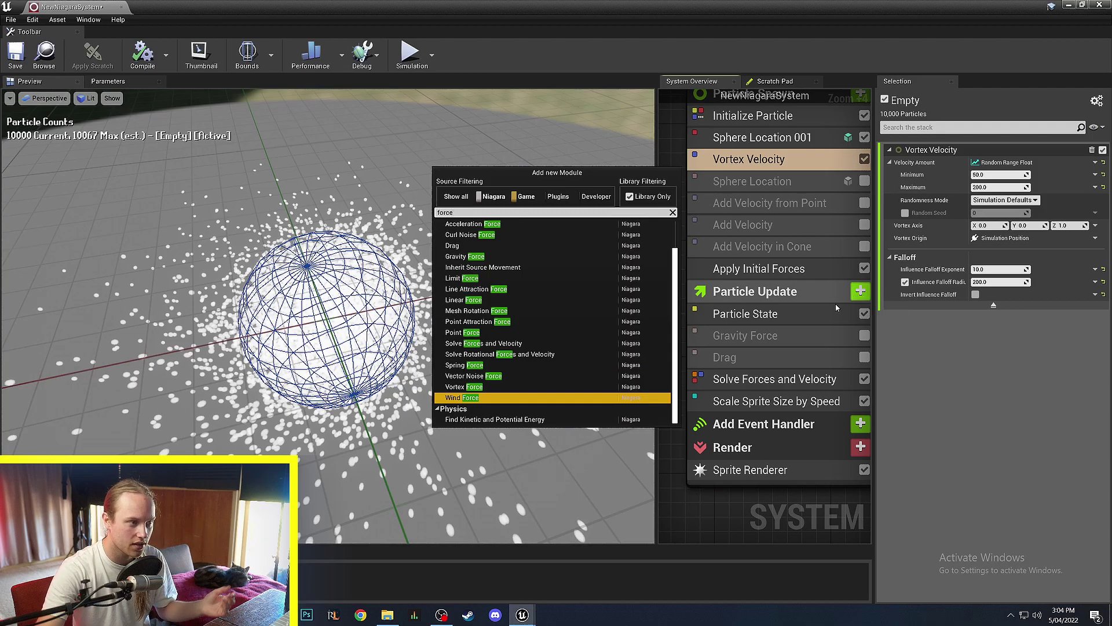
{"action": "left_click_drag", "start_coordinate": [753, 444], "coordinate": [757, 374]}
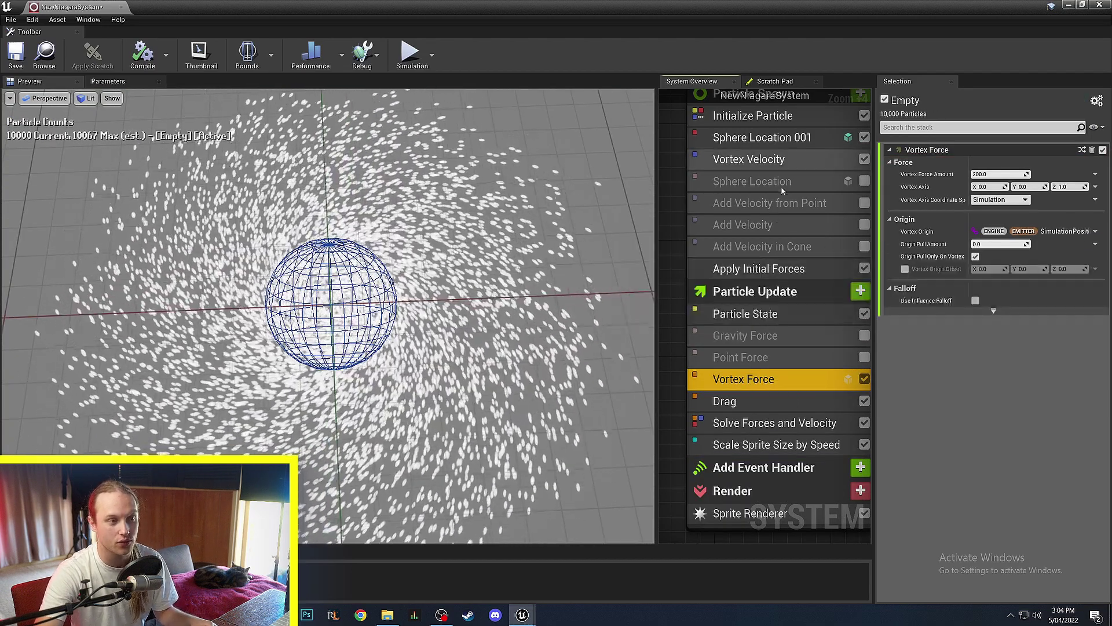
Disable the Vortex Velocity module so that Vortex Force alone drives the swirl.
{"action": "scroll", "coordinate": [811, 173], "scroll_direction": "up", "scroll_amount": 1}
{"action": "left_click", "coordinate": [867, 157]}
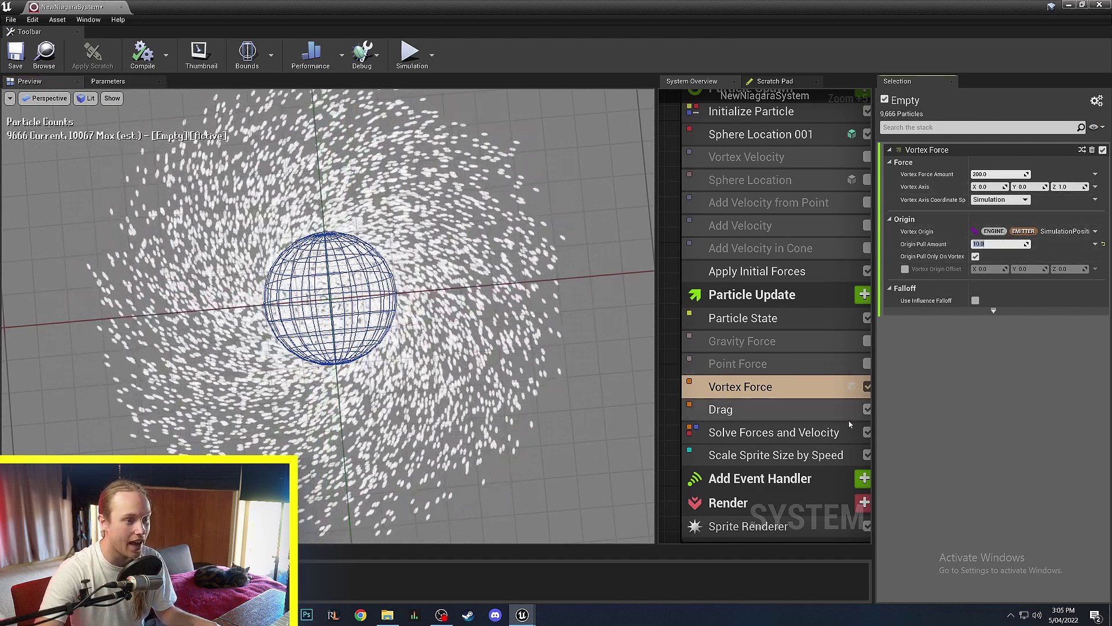
Disable the Vortex Force module and re-enable Vortex Velocity.
{"action": "left_click", "coordinate": [867, 386]}
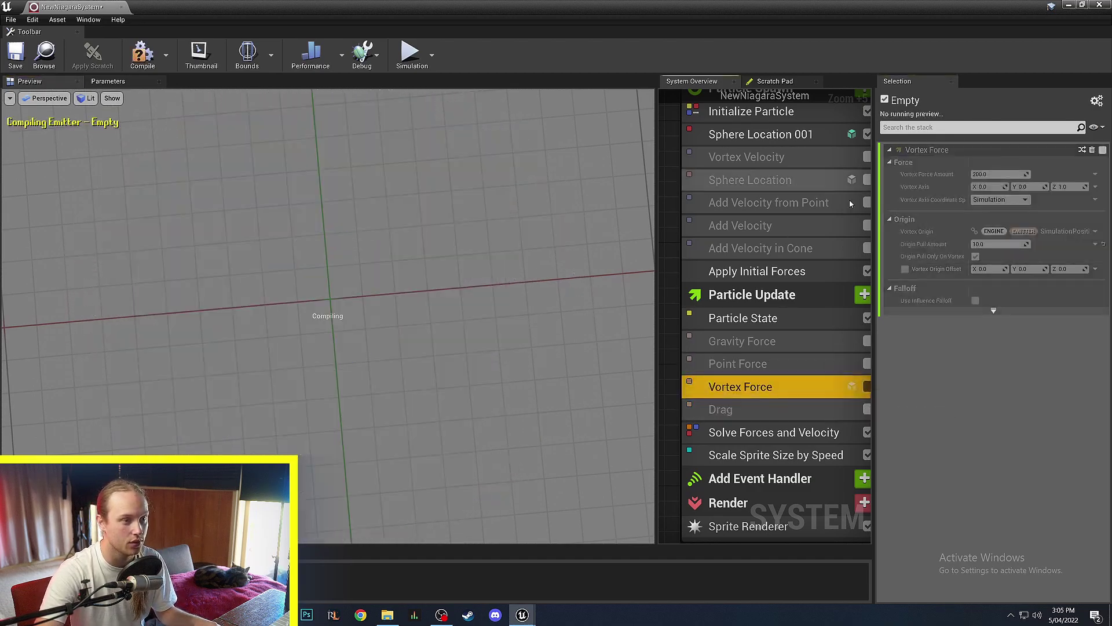
{"action": "left_click", "coordinate": [867, 157]}
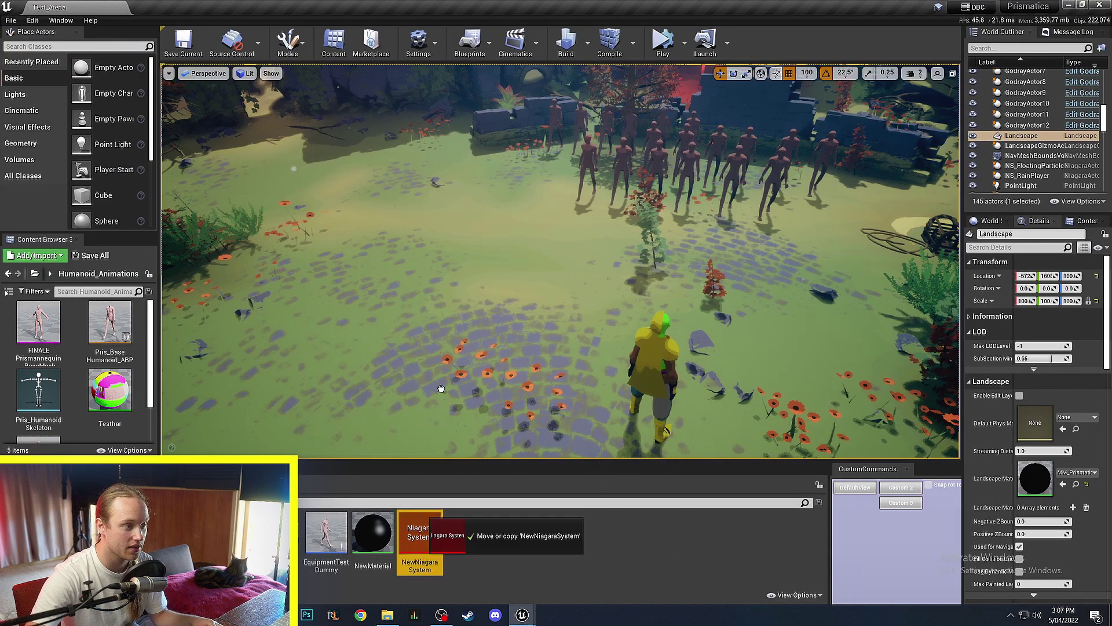
Place NewNiagaraSystem in the level above the stone path and switch the viewport to game view.
{"action": "left_click_drag", "start_coordinate": [441, 388], "coordinate": [505, 313]}
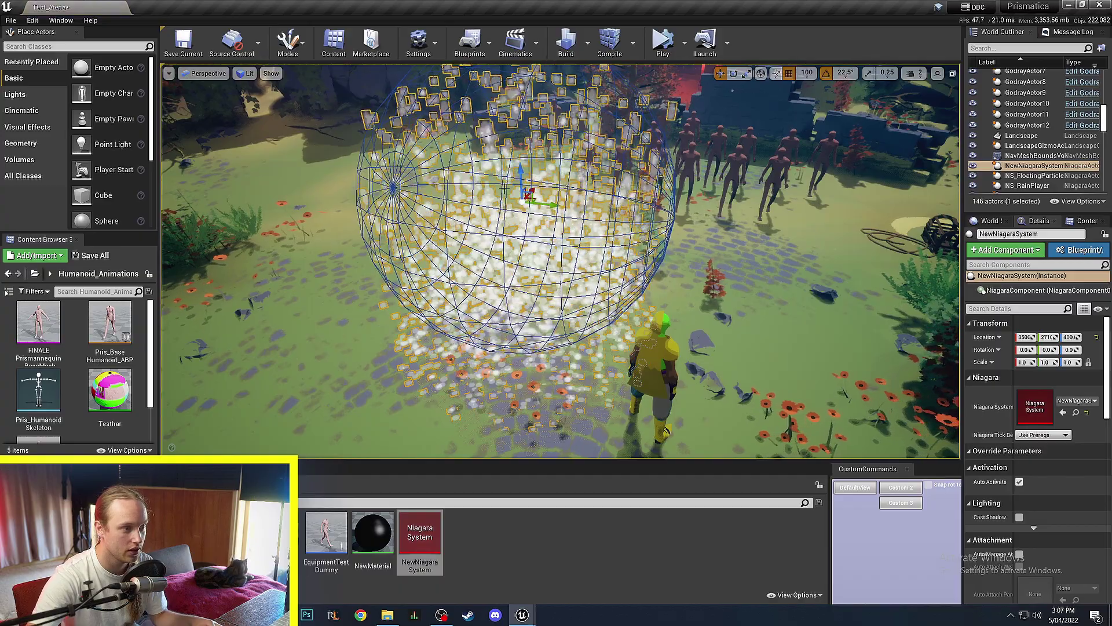
{"action": "key", "text": "f"}
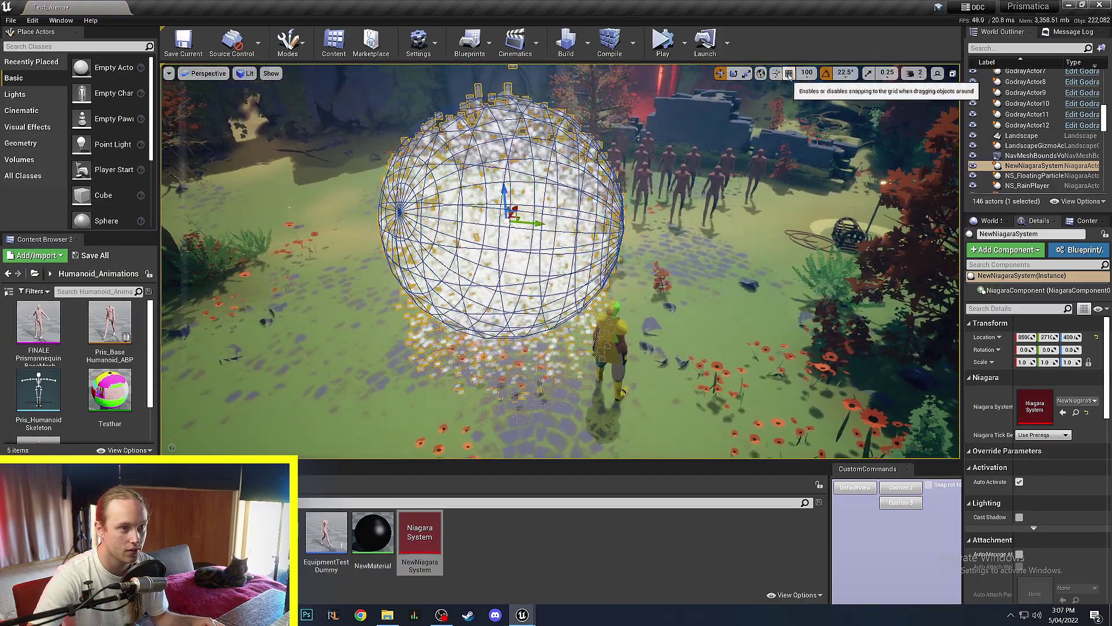
{"action": "right_click_drag", "start_coordinate": [736, 174], "coordinate": [729, 190]}
{"action": "key", "text": "g"}
{"action": "key", "text": "s"}
Move the placed Niagara system across the level to test how its particles inherit velocity.
{"action": "mouse_move", "coordinate": [557, 254]}
{"action": "right_mouse_down"}
{"action": "mouse_move", "coordinate": [556, 223]}
{"action": "mouse_move", "coordinate": [543, 261]}
{"action": "right_mouse_up"}
{"action": "key", "text": "w"}
{"action": "key", "text": "s"}
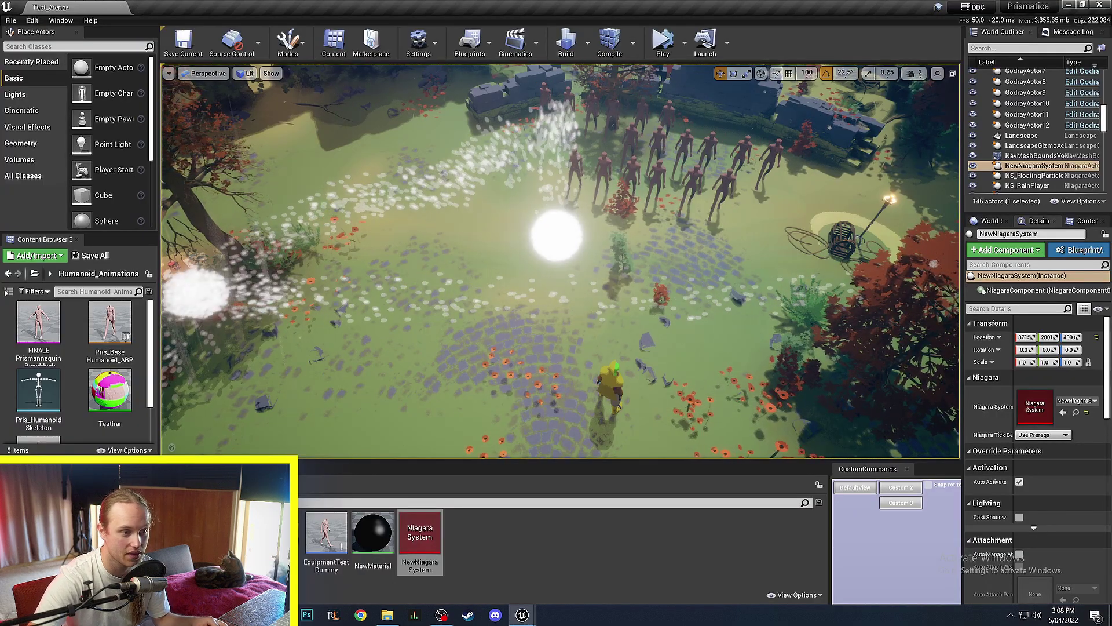
{"action": "left_click_drag", "start_coordinate": [556, 87], "coordinate": [397, 213]}
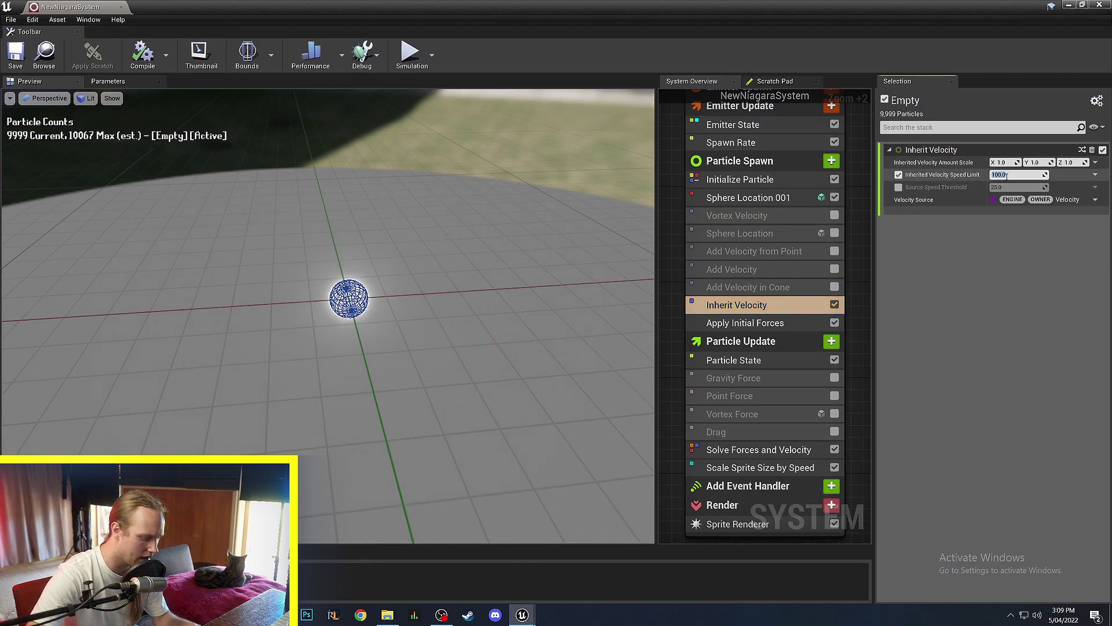
Disable the Inherited Velocity Speed Limit, save the system and move it through the level to test the unlimited inheritance.
{"action": "left_click", "coordinate": [23, 52]}
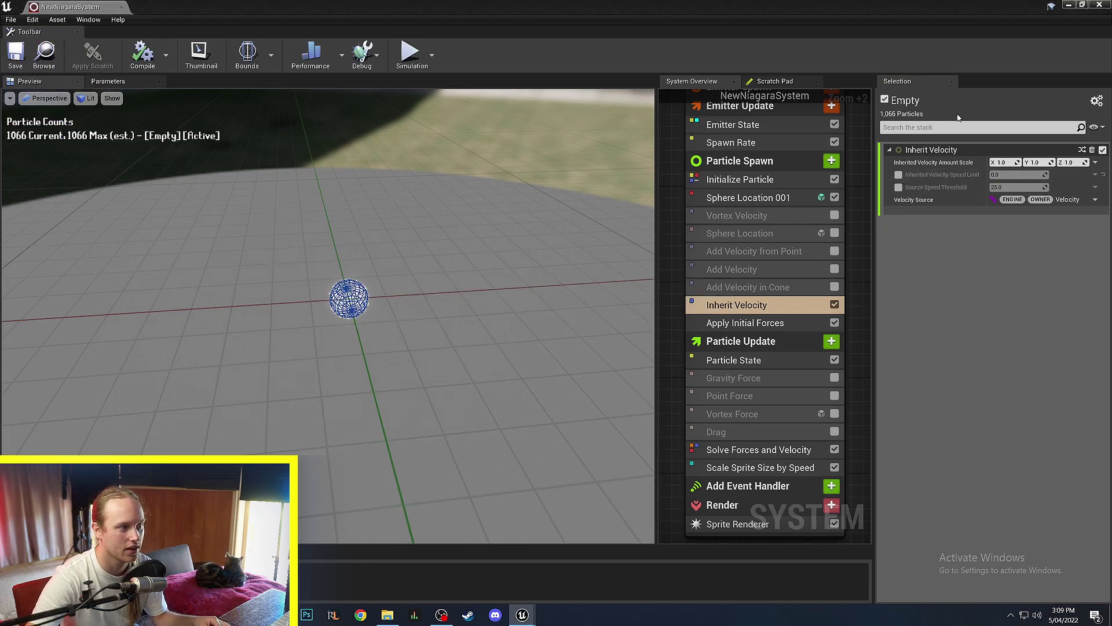
{"action": "left_click", "coordinate": [1082, 5]}
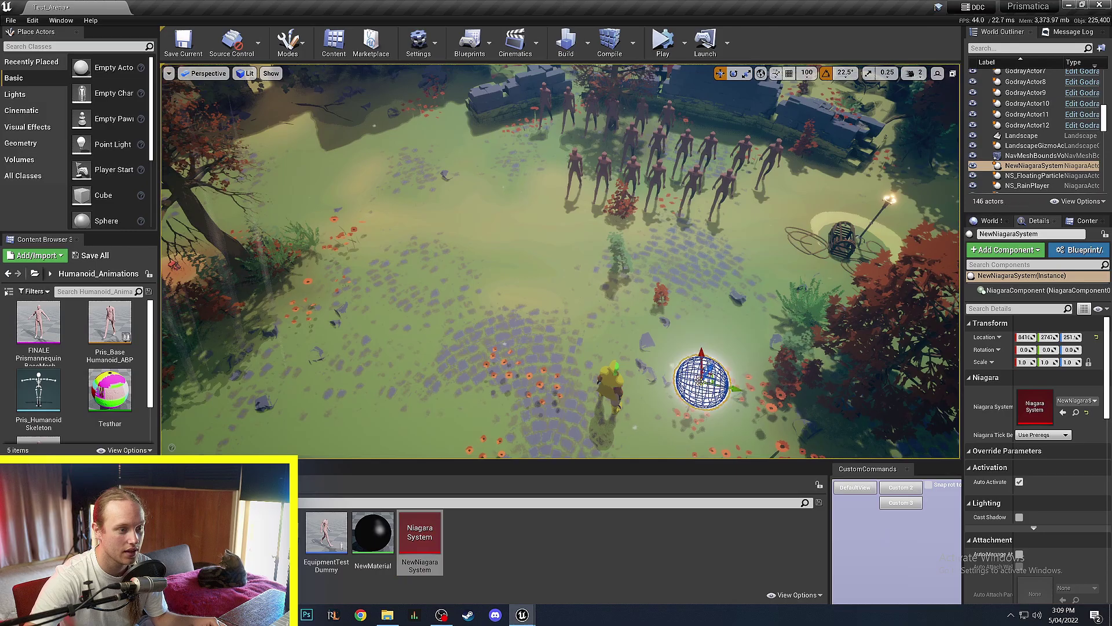
{"action": "key", "text": "Escape"}
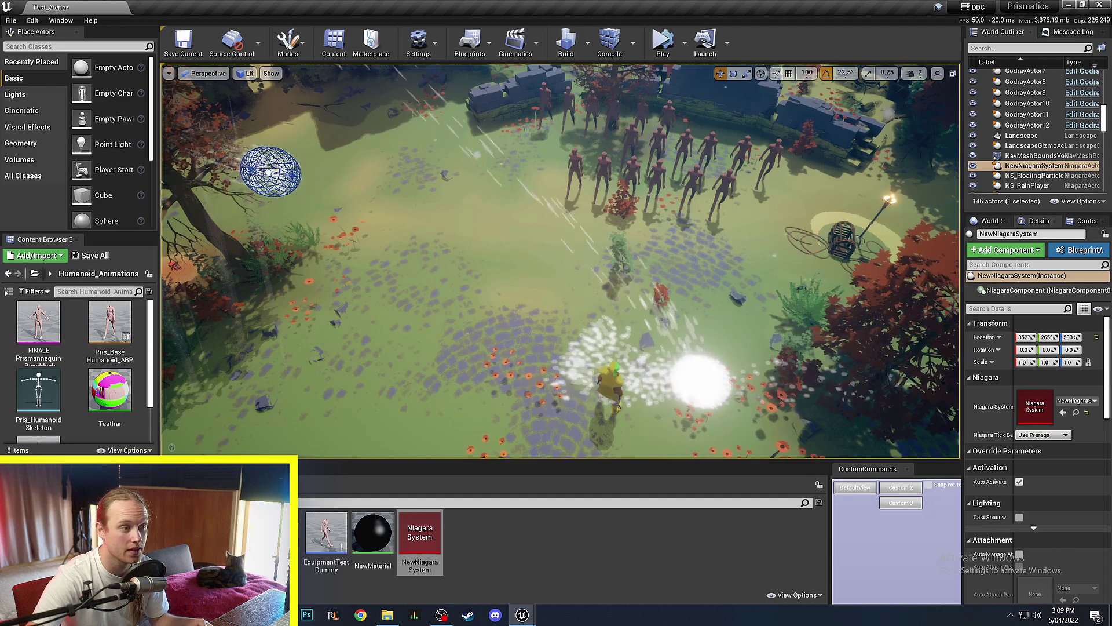
{"action": "left_click_drag", "start_coordinate": [270, 172], "coordinate": [601, 218]}
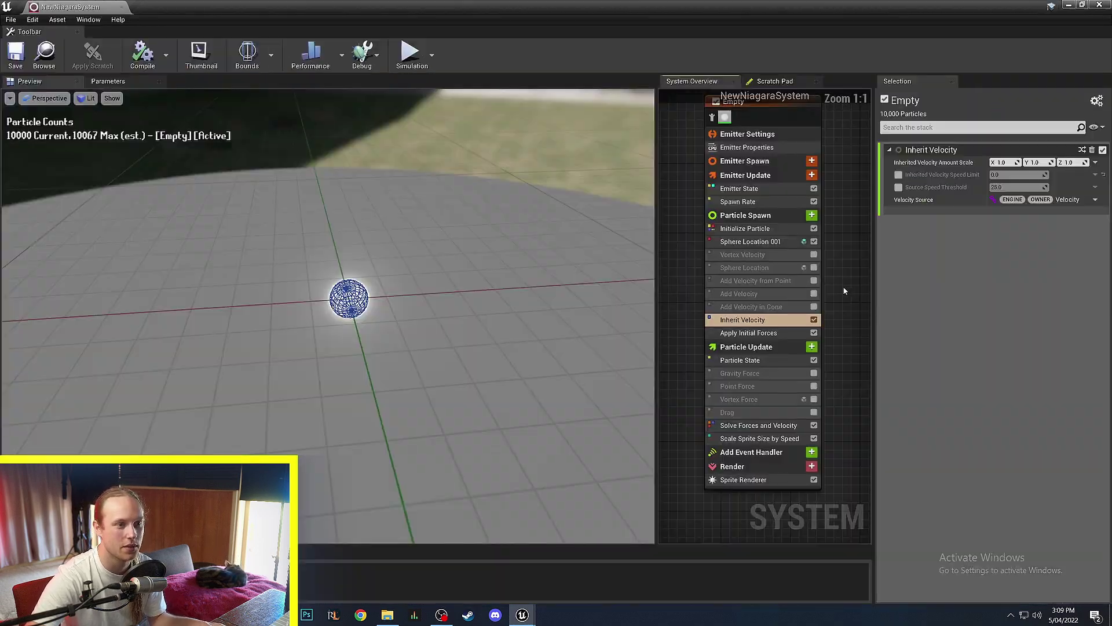
Enable the Drag module in Particle Update, set its Drag to 1.0 and save the Niagara system.
{"action": "scroll", "coordinate": [844, 291], "scroll_direction": "up", "scroll_amount": 2}
{"action": "right_click_drag", "start_coordinate": [844, 290], "coordinate": [850, 242]}
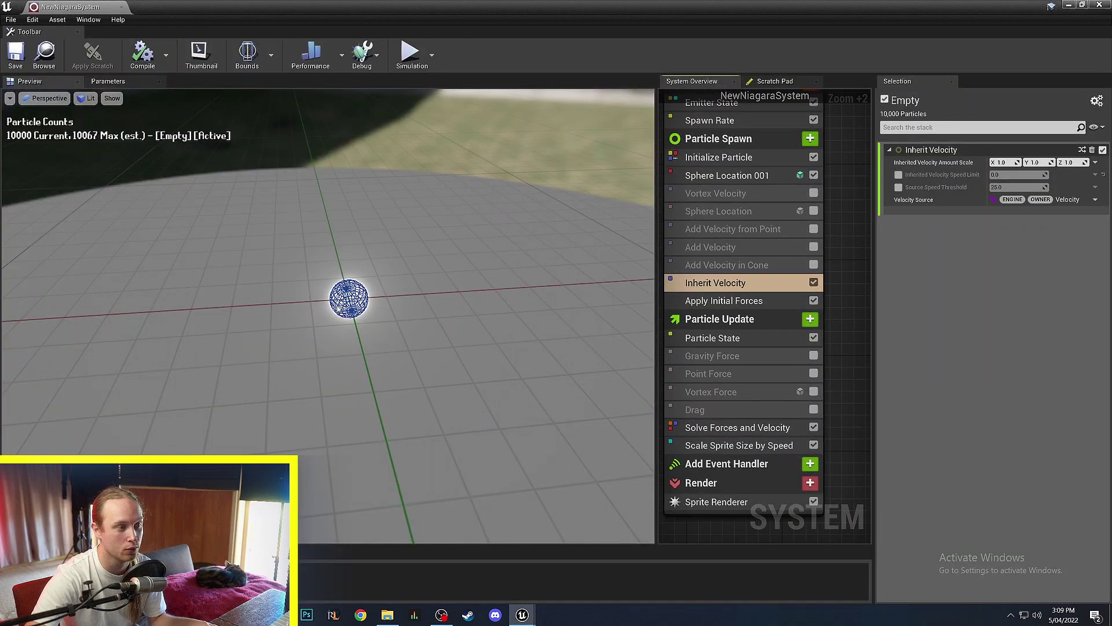
{"action": "left_click", "coordinate": [814, 409]}
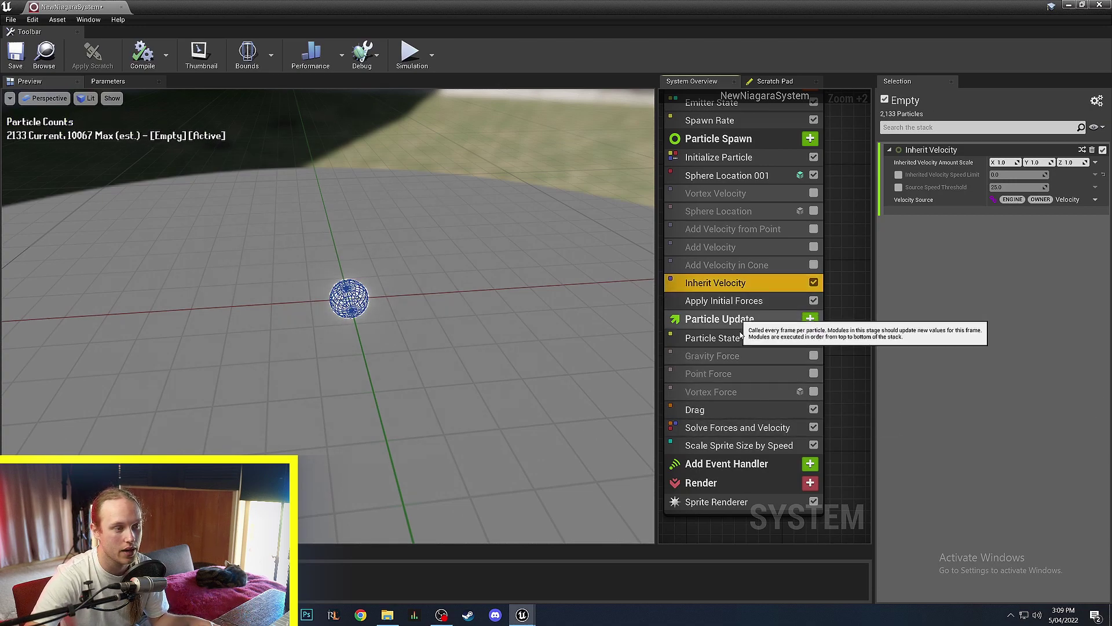
{"action": "left_click", "coordinate": [748, 410]}
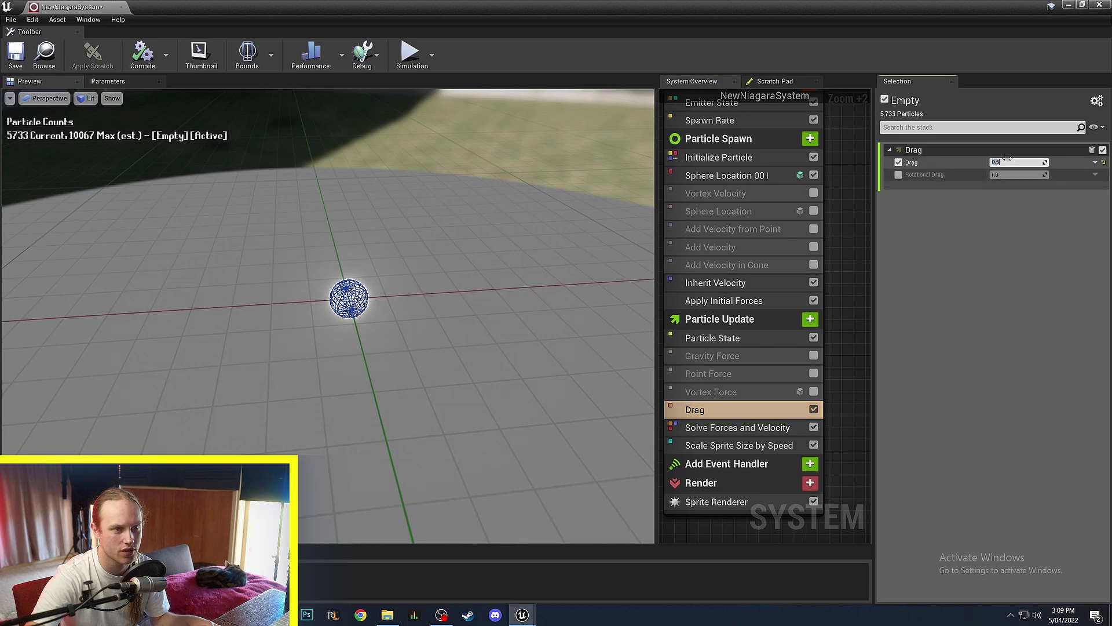
{"action": "left_click", "coordinate": [8, 47]}
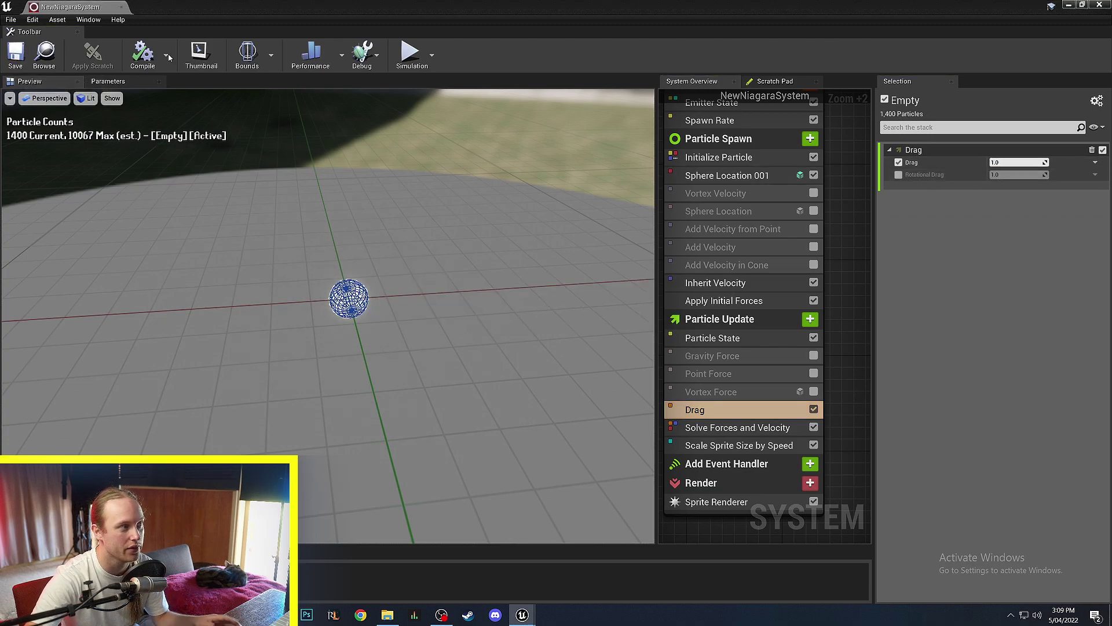
Return to the level and move the Niagara system around to test drag on the inherited velocity.
{"action": "left_click", "coordinate": [1069, 6]}
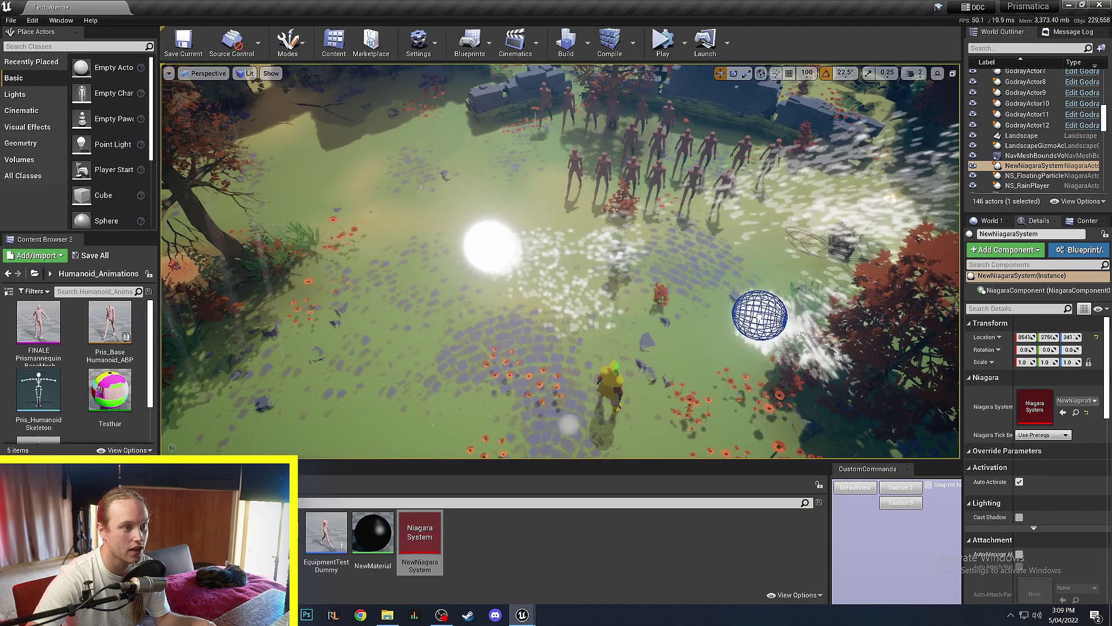
{"action": "left_click_drag", "start_coordinate": [759, 316], "coordinate": [547, 246]}
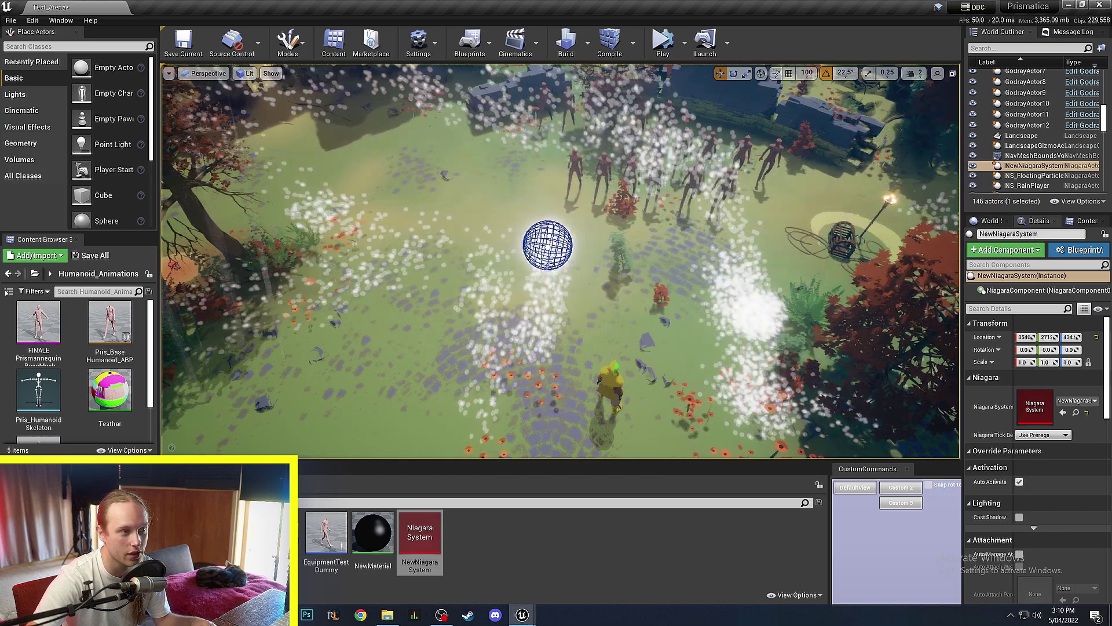
{"action": "left_click_drag", "start_coordinate": [548, 247], "coordinate": [675, 206]}
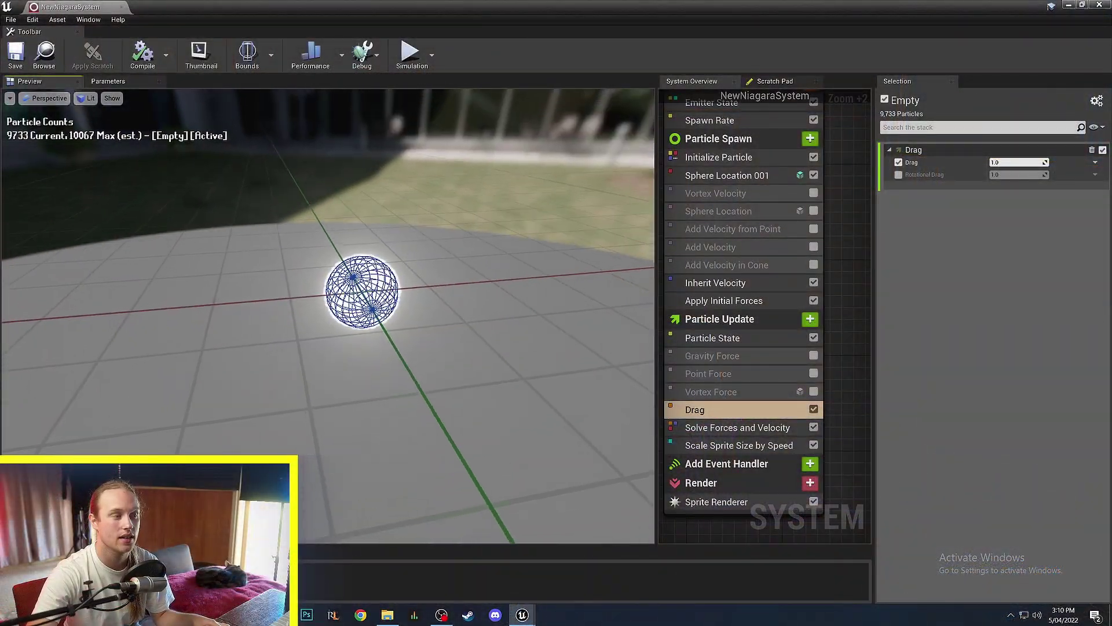
Enable Vortex Velocity in Particle Spawn and set its Velocity Amount maximum to 300.
{"action": "left_click_drag", "start_coordinate": [450, 301], "coordinate": [413, 302]}
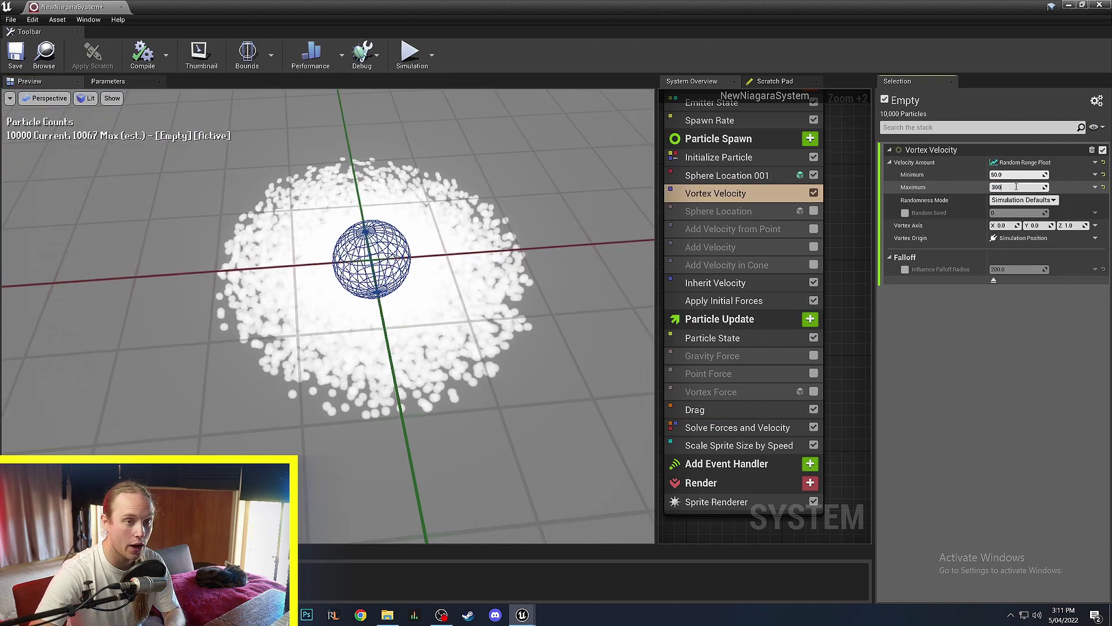
{"action": "type", "text": "300"}
{"action": "key", "text": "Return"}
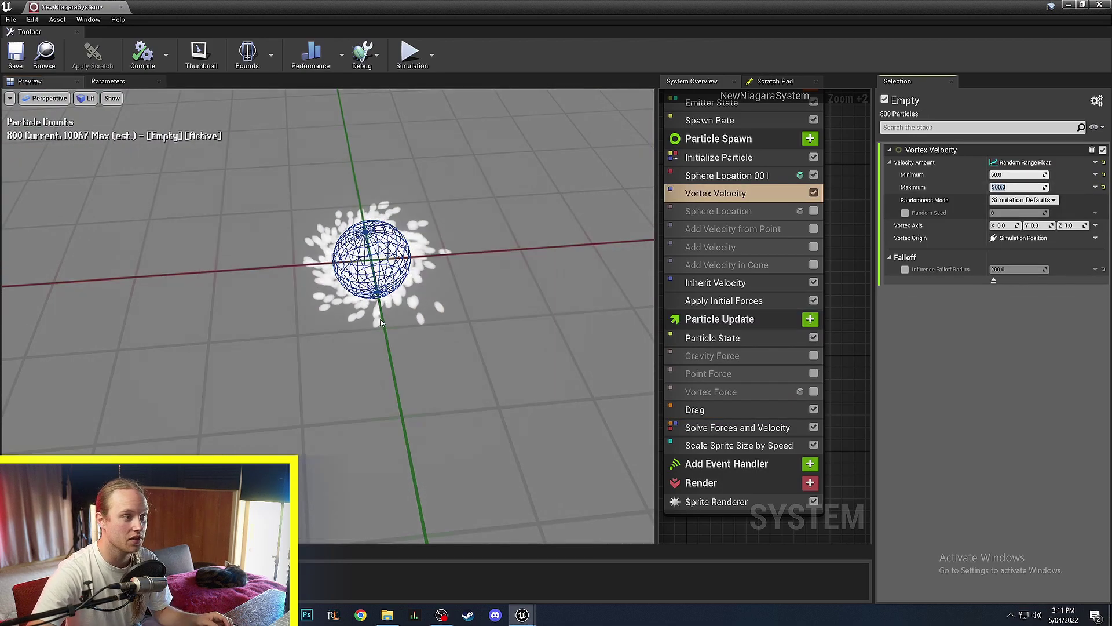
Return to the level, switch to game view and move the system to test vortex combined with inherited velocity.
{"action": "left_click", "coordinate": [1067, 5]}
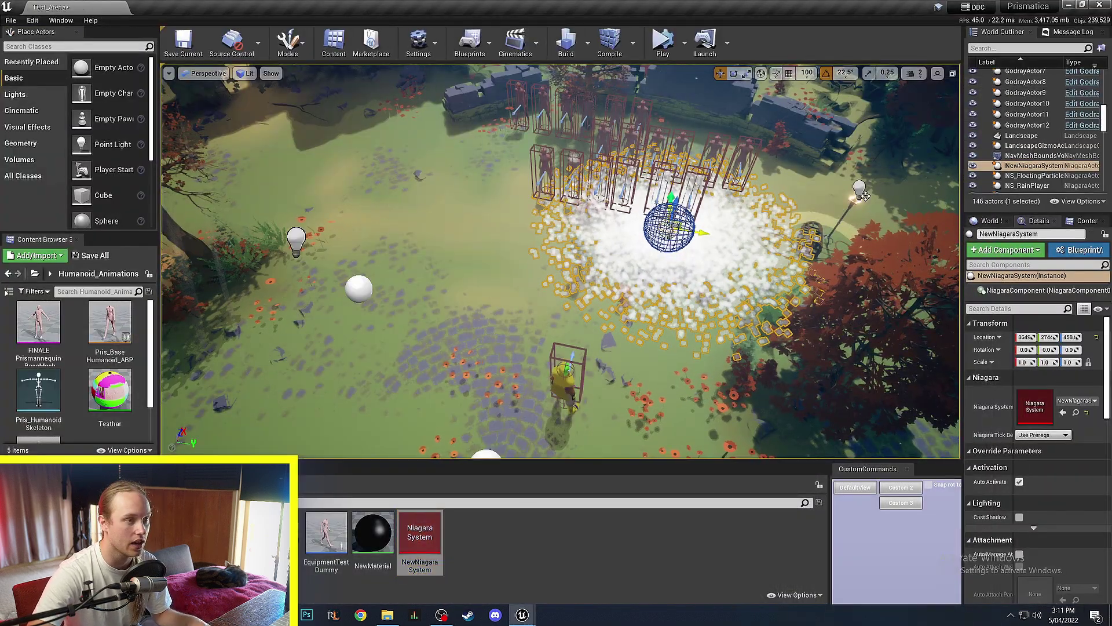
{"action": "key", "text": "g"}
{"action": "left_click_drag", "start_coordinate": [670, 228], "coordinate": [516, 260]}
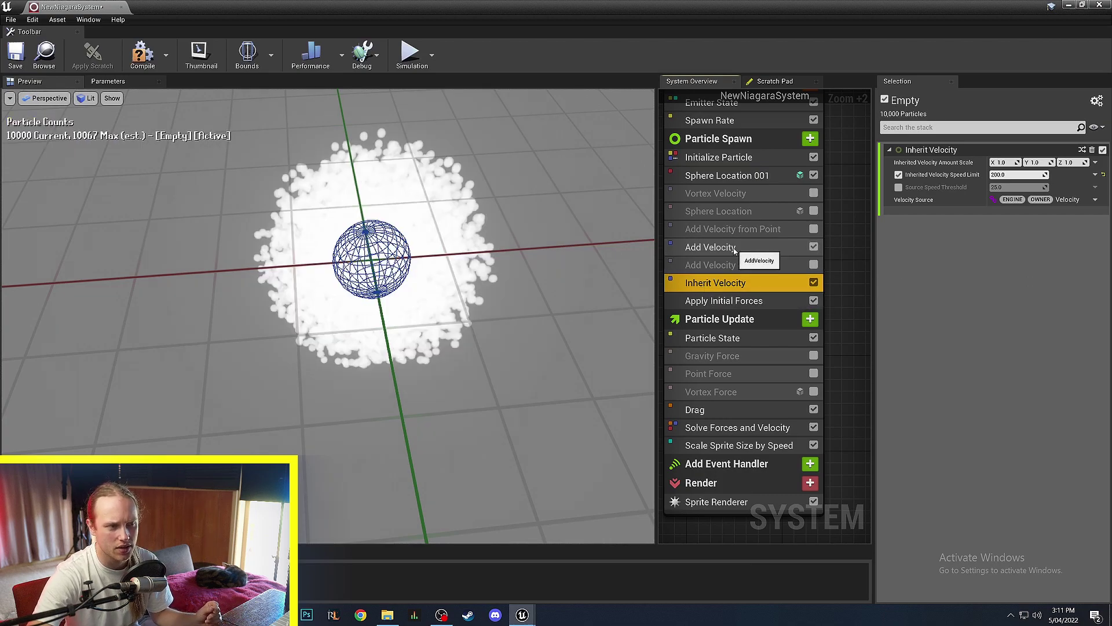
Adjust the Add Velocity module's Vector Scale, save the system and move it around the level to test the particle spread.
{"action": "left_click", "coordinate": [712, 249]}
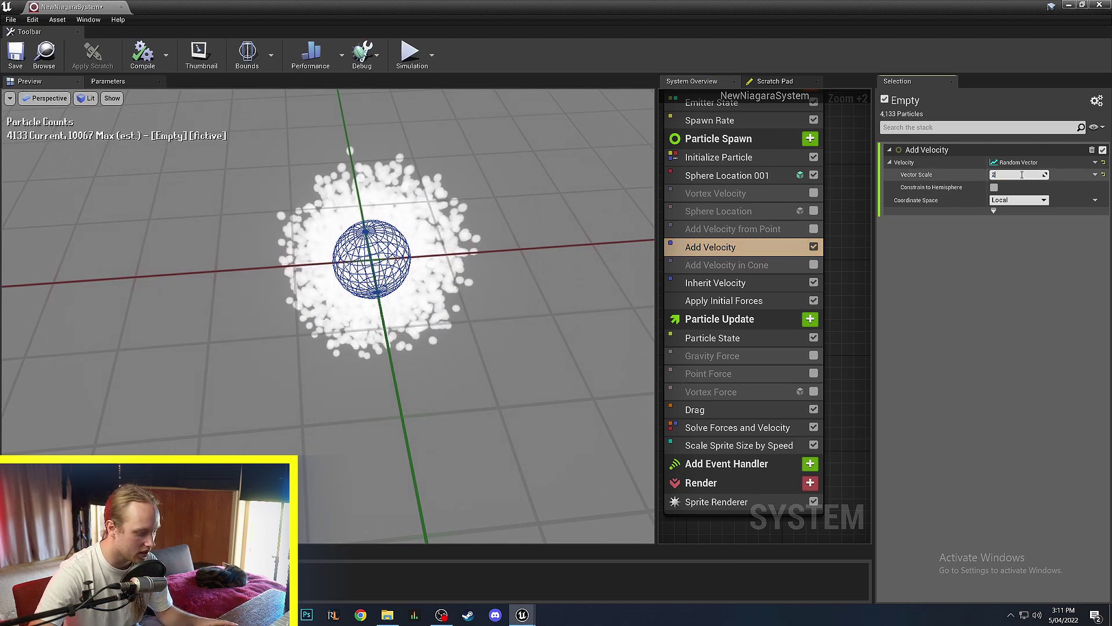
{"action": "left_click", "coordinate": [16, 56]}
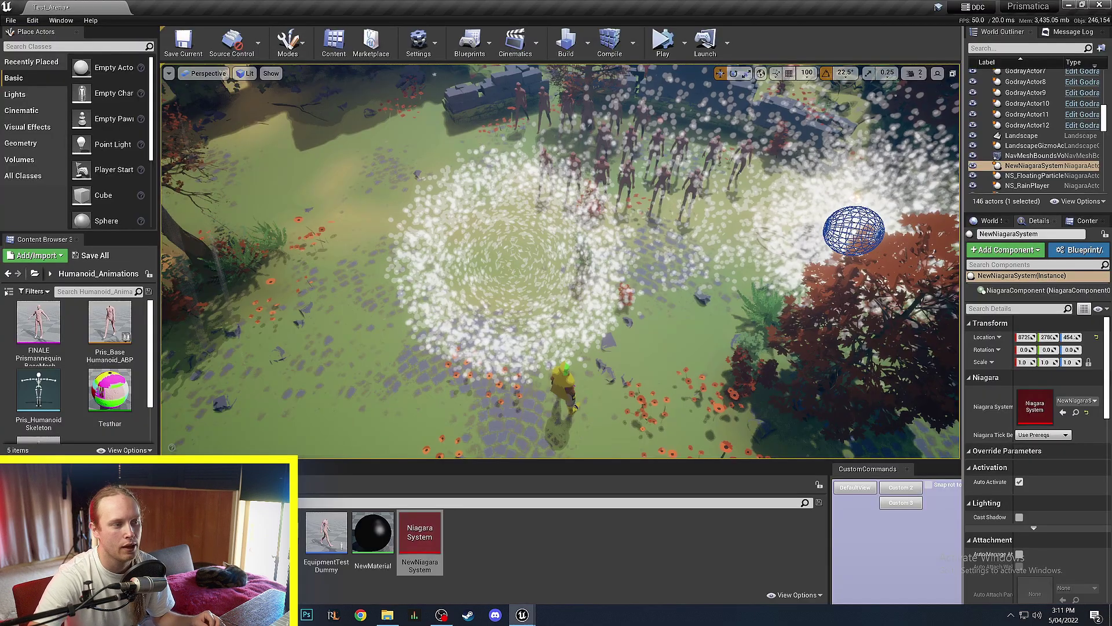
{"action": "left_click_drag", "start_coordinate": [852, 231], "coordinate": [590, 228]}
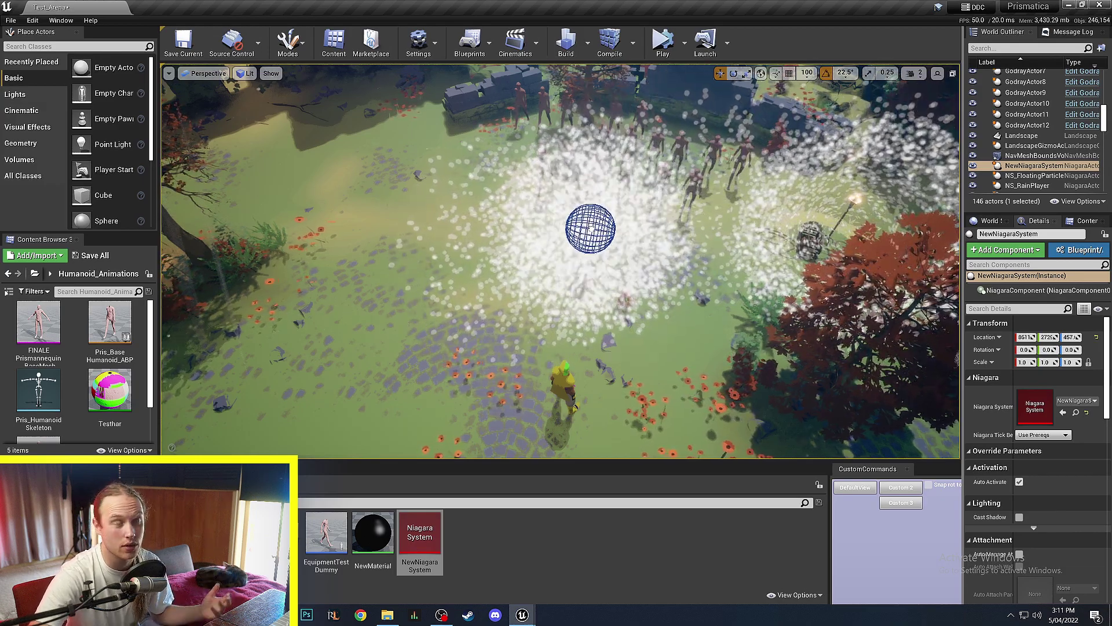
{"action": "left_click_drag", "start_coordinate": [590, 227], "coordinate": [422, 253]}
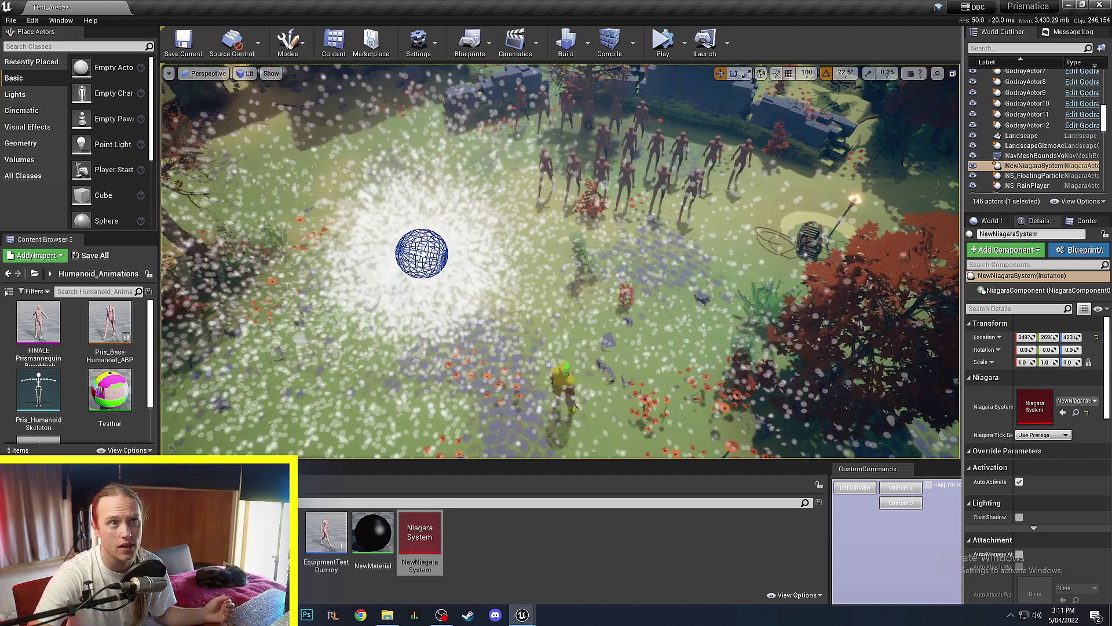